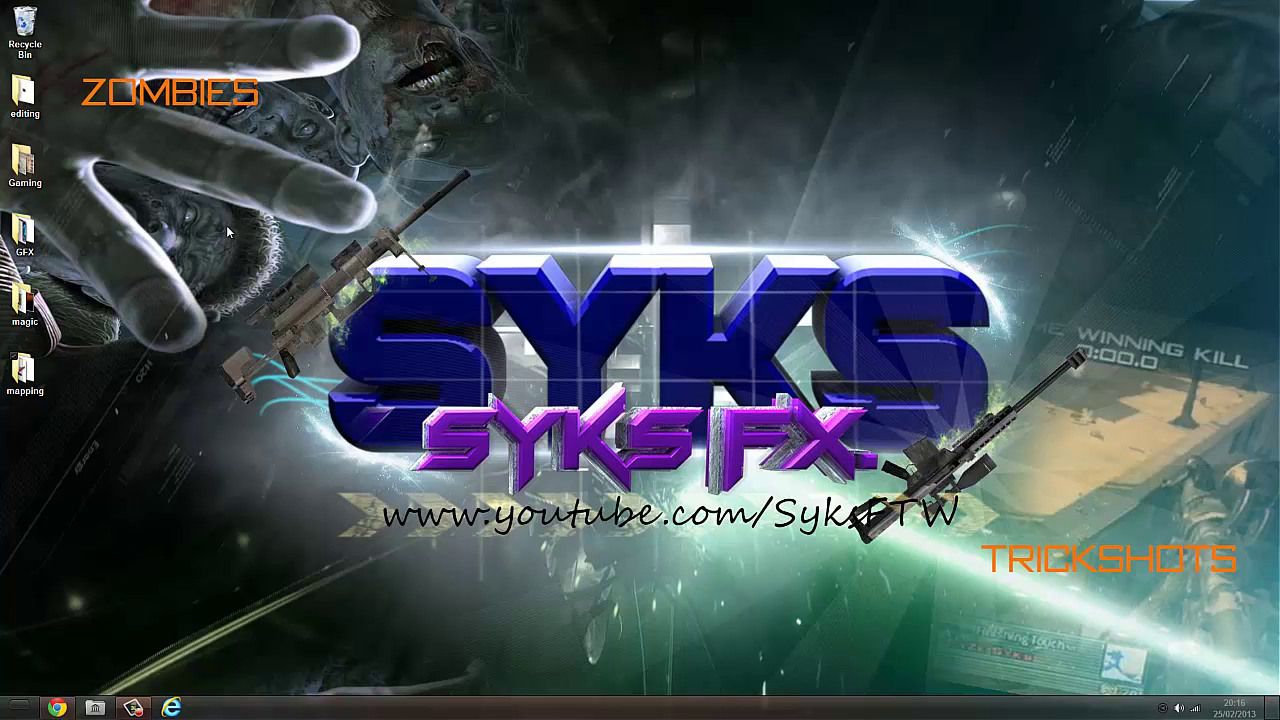
# Step: Open Windows Explorer from the taskbar, showing the Libraries folder
pyautogui.moveTo(1143, 614); pyautogui.dragTo(1125, 553)
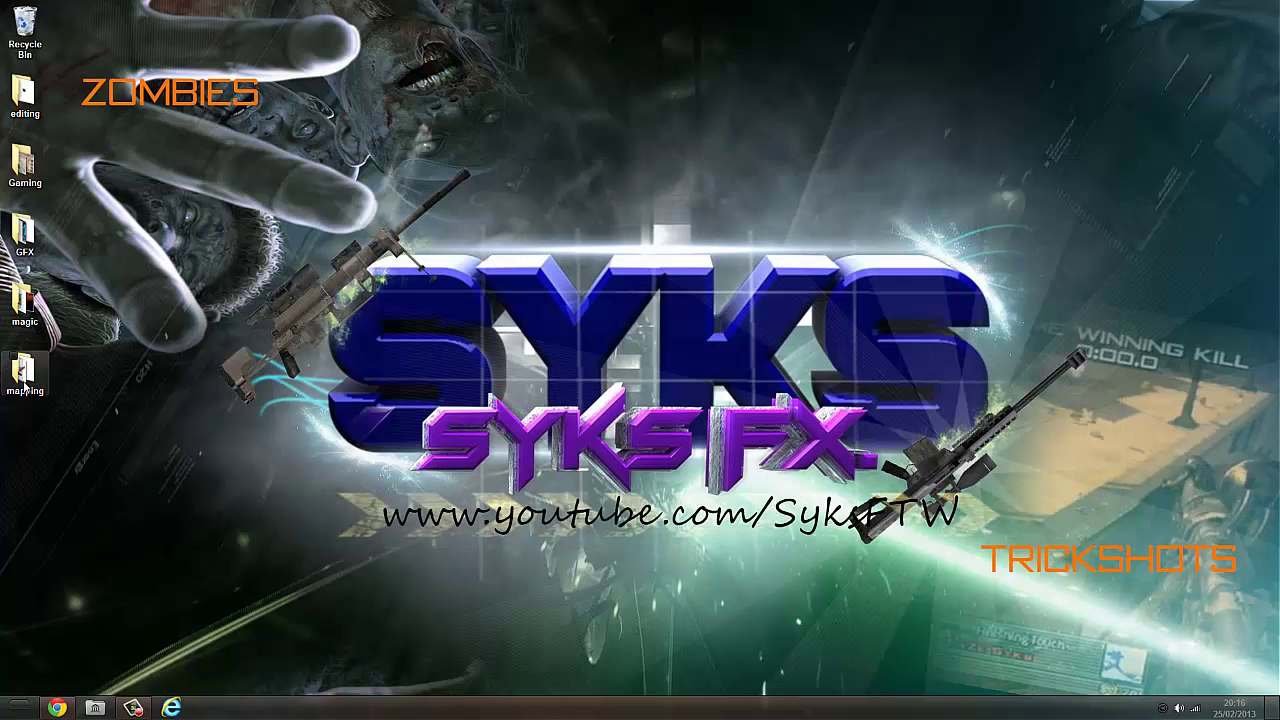
pyautogui.click(95, 708)
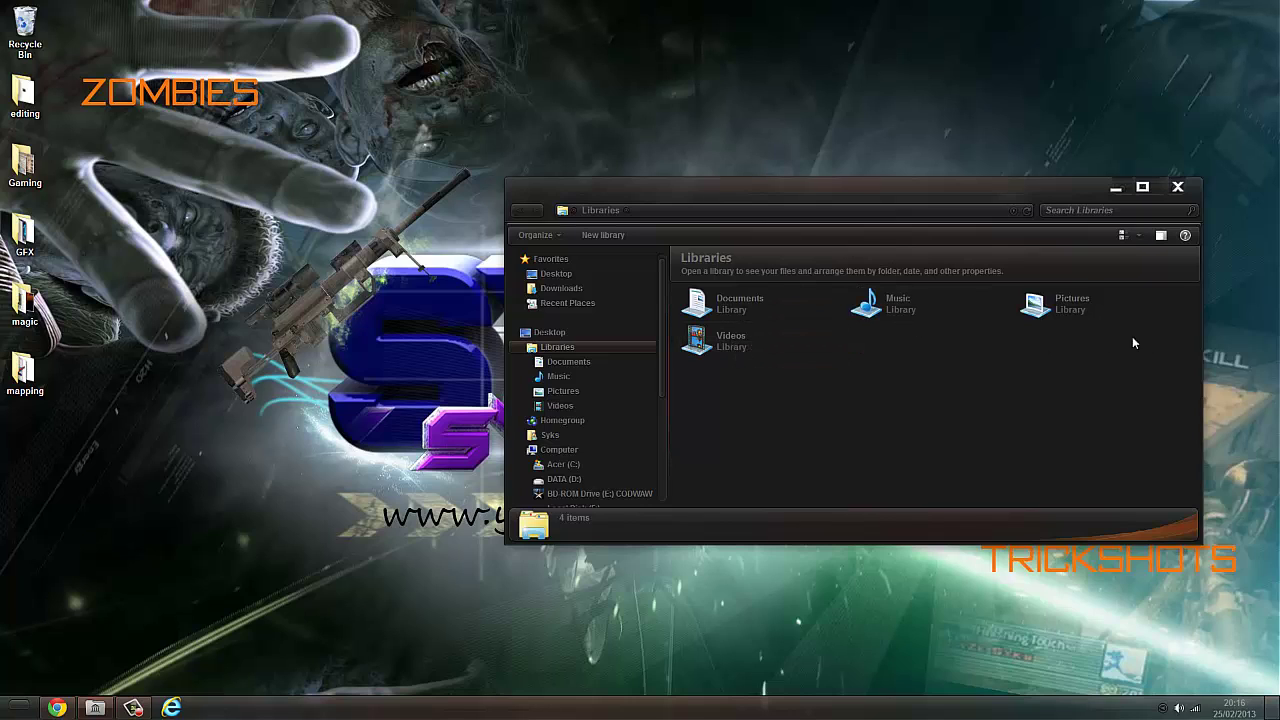
# Step: In C:\Program Files (x86)\Activision, send the Call of Duty - World at War folder to the desktop as a shortcut
pyautogui.click(574, 464)
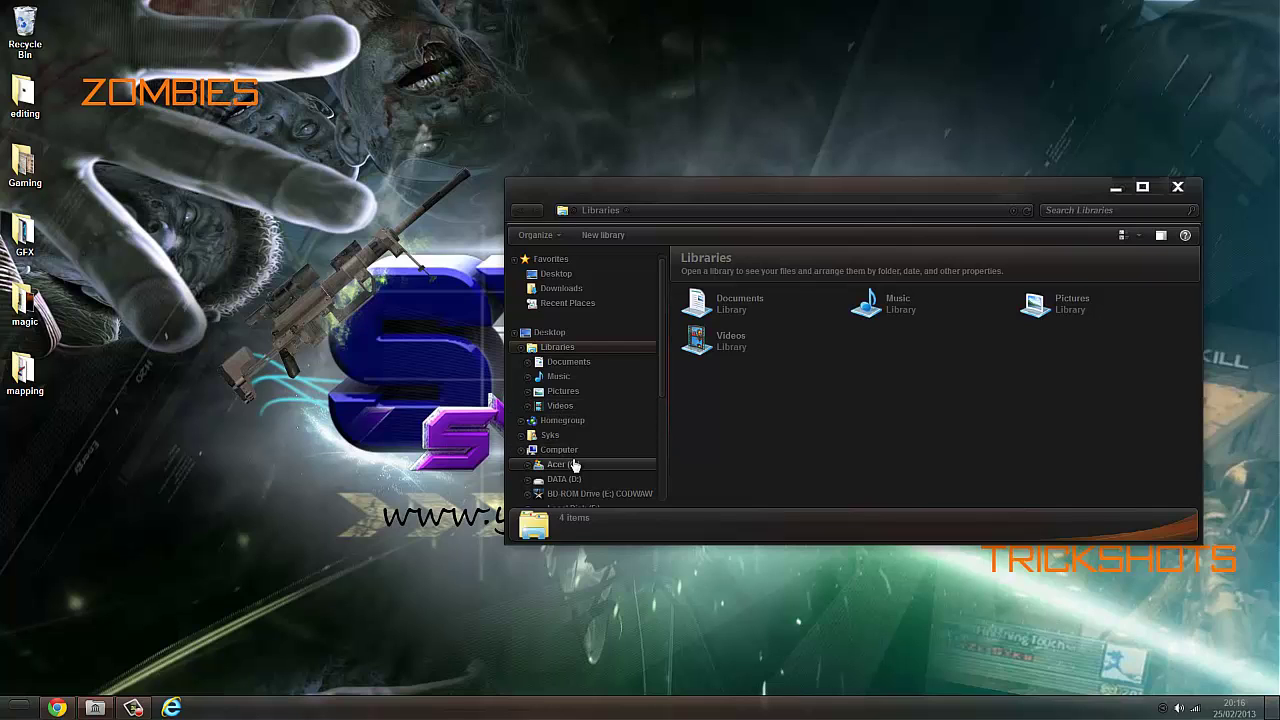
pyautogui.doubleClick(736, 370)
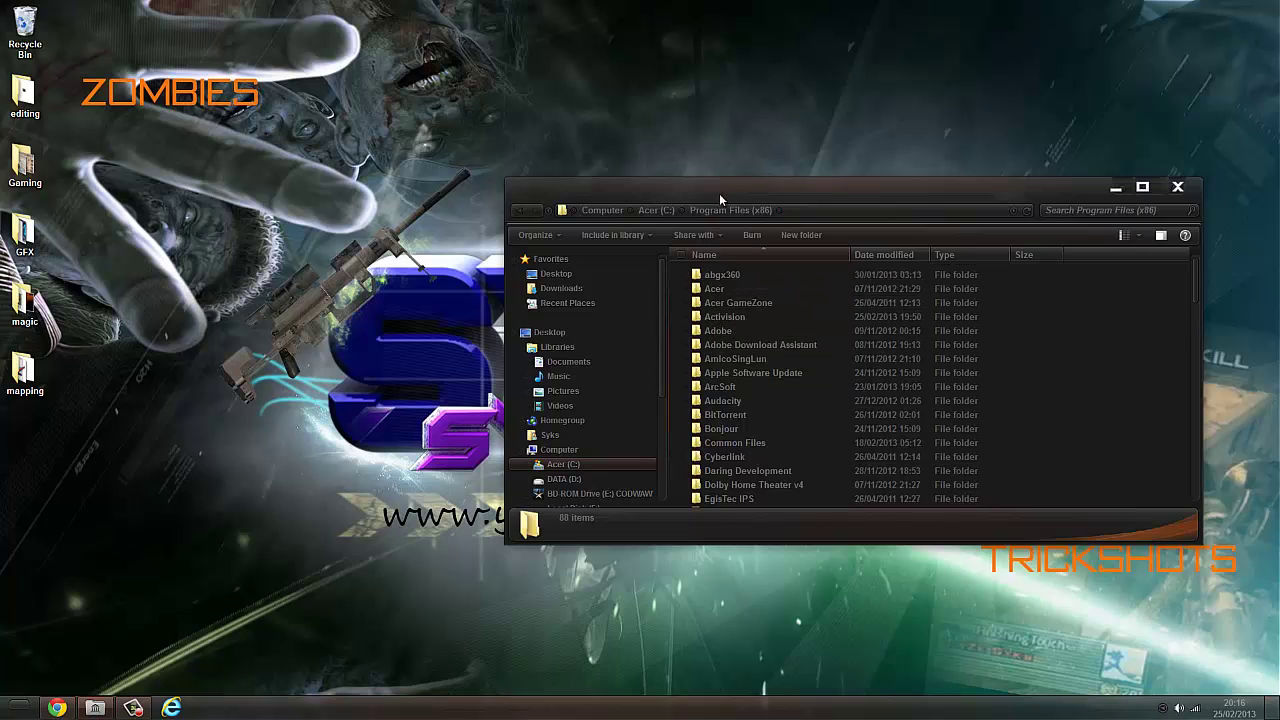
pyautogui.doubleClick(754, 316)
pyautogui.click(768, 272)
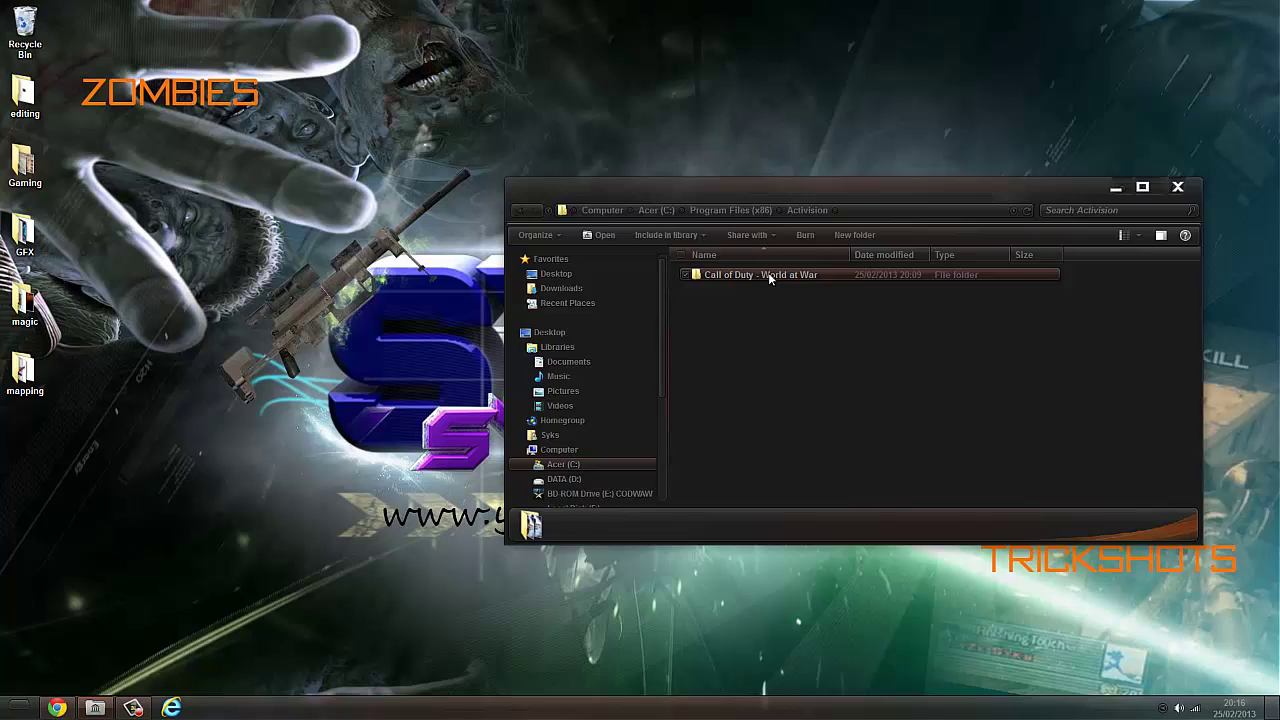
pyautogui.rightClick(768, 272)
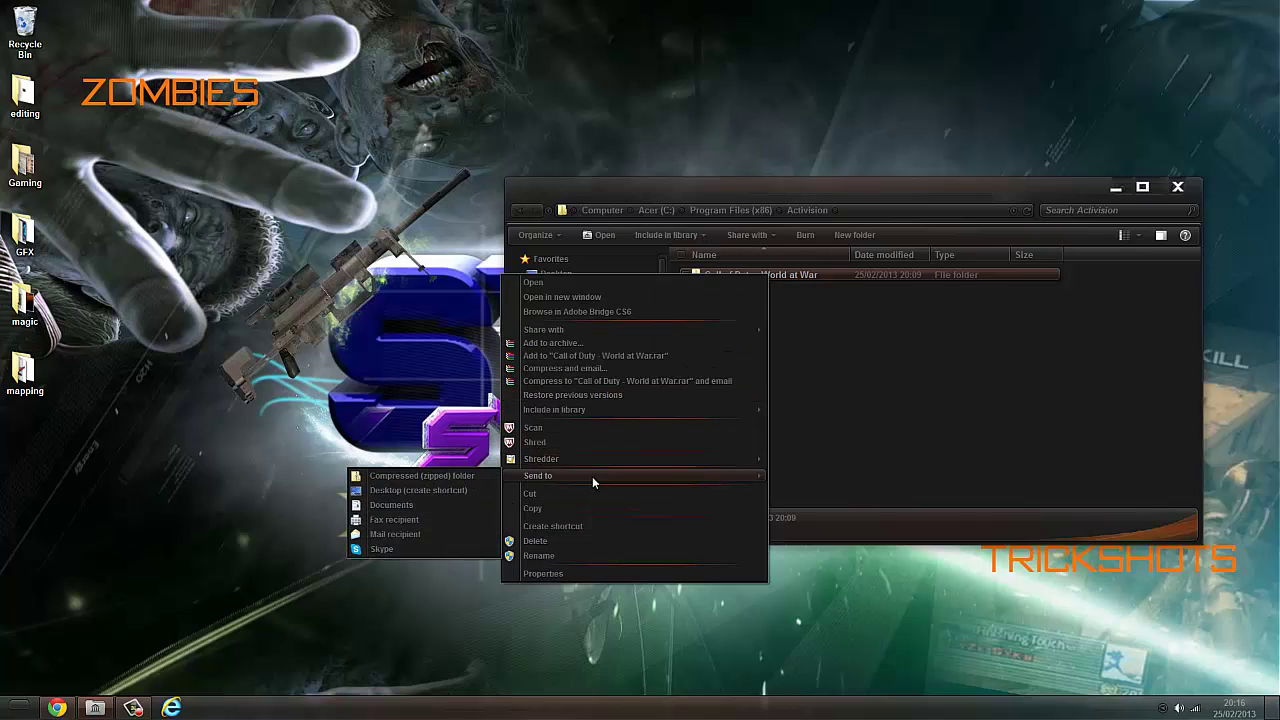
pyautogui.click(425, 489)
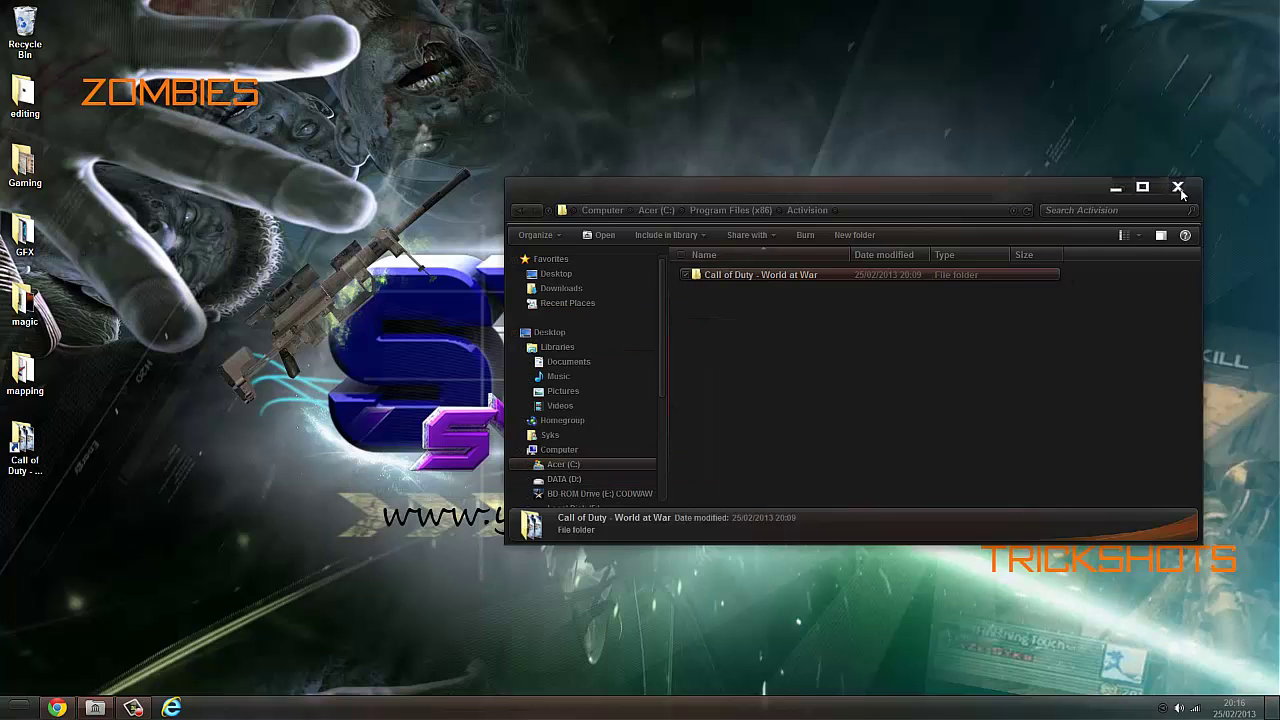
# Step: Close the Activision window and open the game folder from its new desktop shortcut
pyautogui.click(1178, 187)
pyautogui.doubleClick(25, 445)
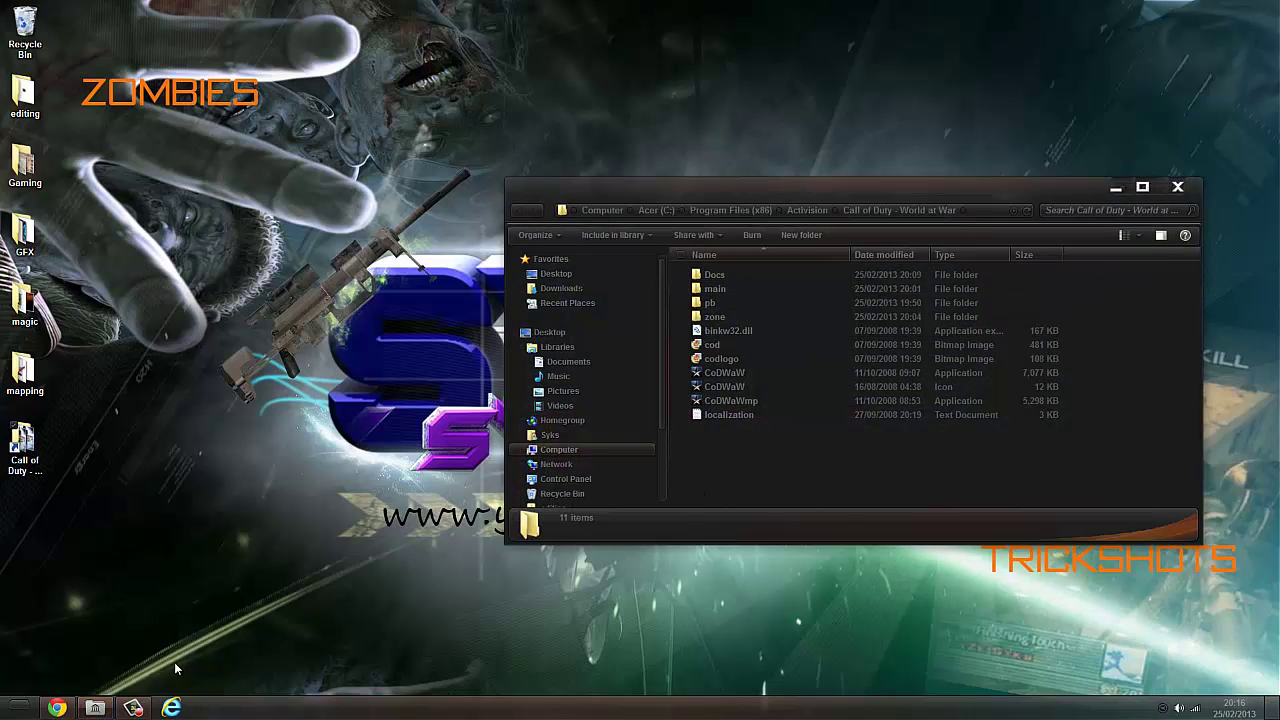
pyautogui.click(96, 708)
# Step: Navigate Gaming > WaW > Cod_WaW_ModTools and select the CoD_WW_MODTOOLS archive
pyautogui.click(96, 708)
pyautogui.doubleClick(23, 163)
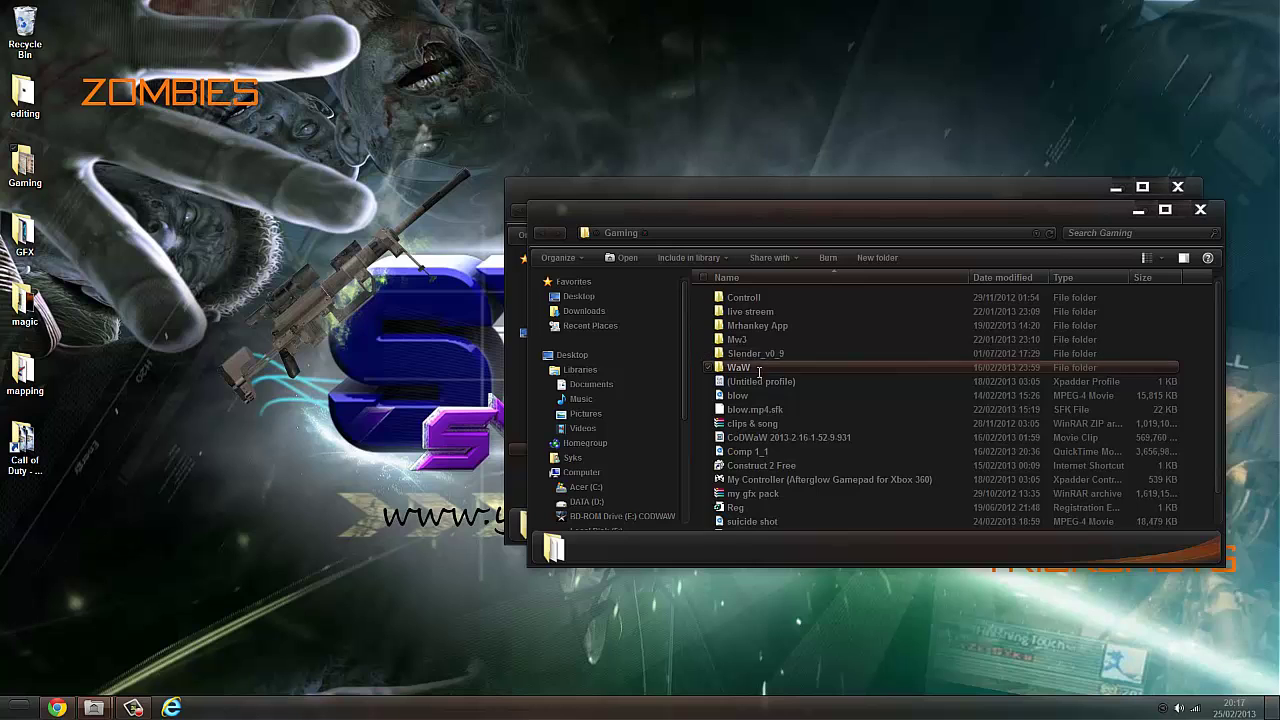
pyautogui.doubleClick(820, 367)
pyautogui.doubleClick(763, 294)
pyautogui.moveTo(772, 213); pyautogui.dragTo(531, 258)
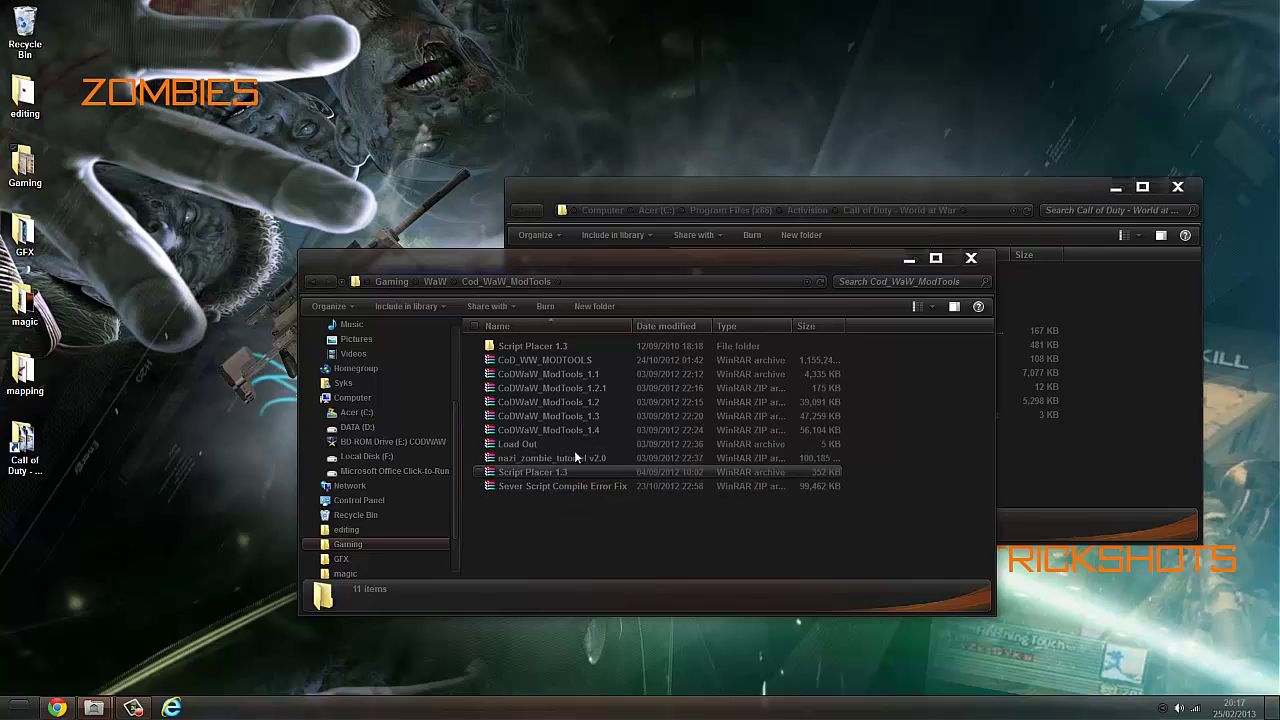
pyautogui.click(582, 362)
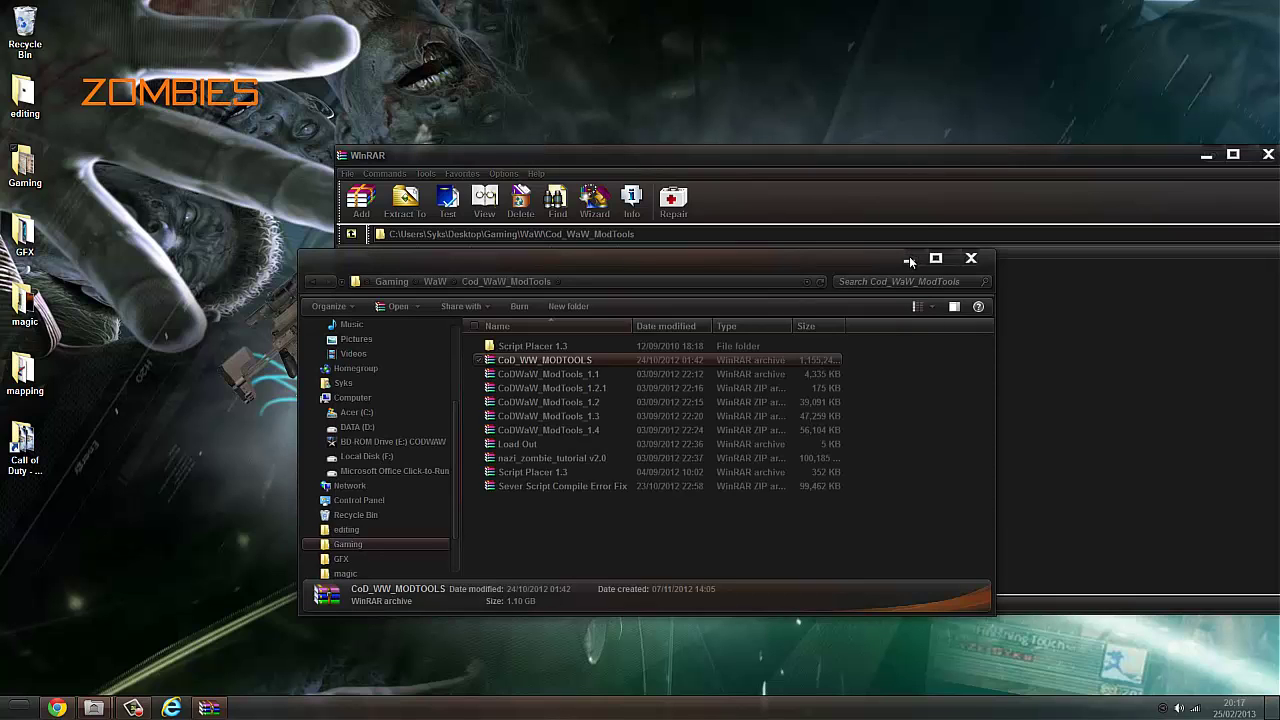
# Step: Snap the WinRAR archive window to the left half and the game folder window to the right
pyautogui.click(907, 258)
pyautogui.moveTo(762, 156); pyautogui.dragTo(2, 118)
pyautogui.moveTo(937, 187); pyautogui.dragTo(1252, 355)
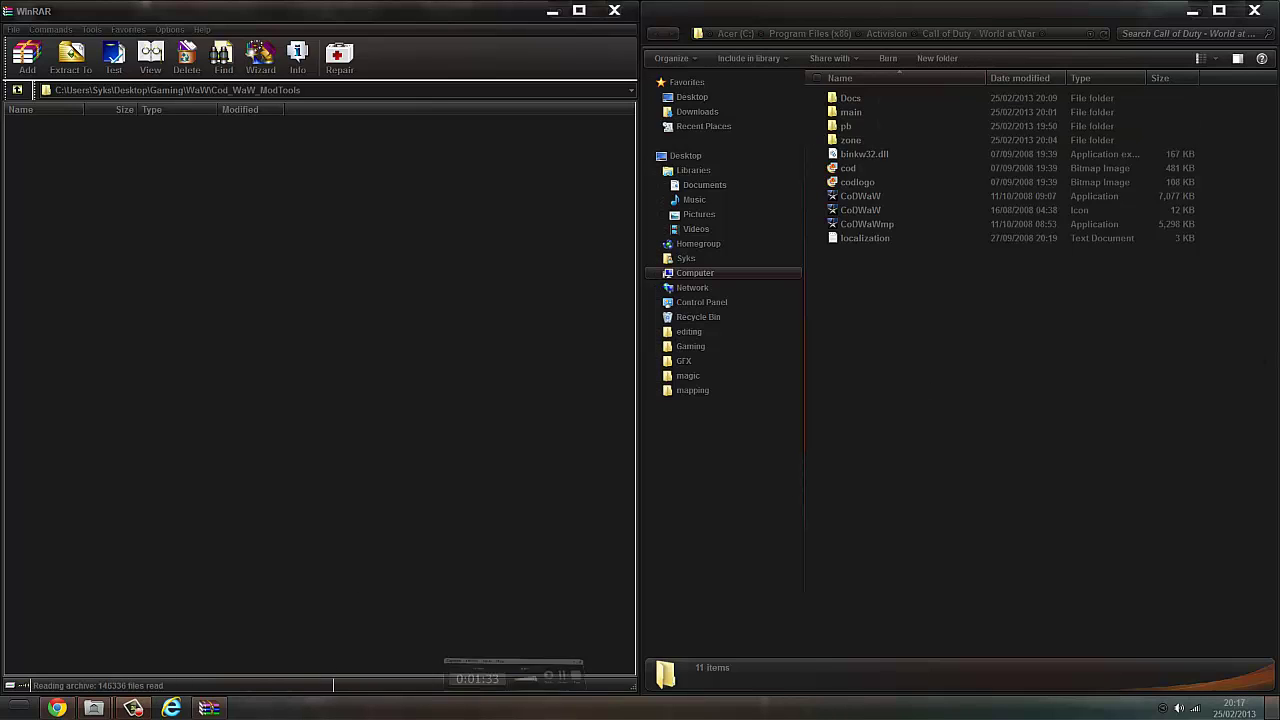
pyautogui.click(133, 708)
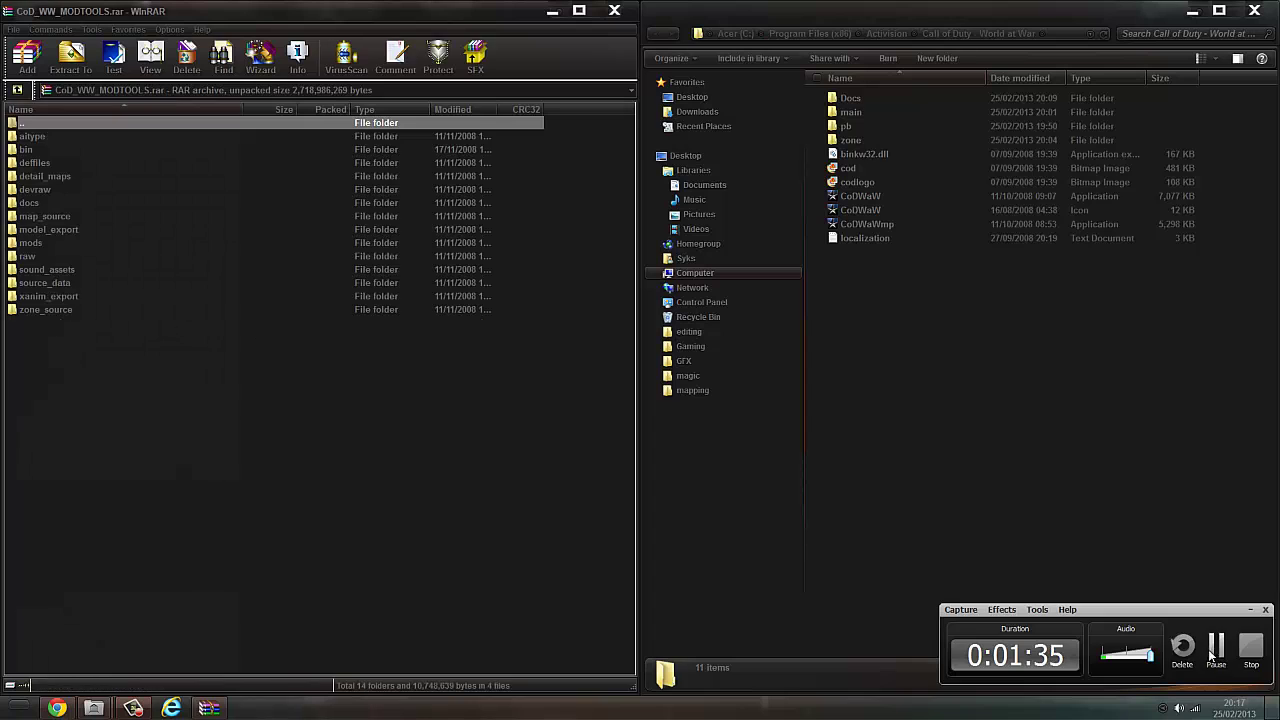
# Step: Select every entry in the mod tools archive and drag them into the World at War folder
pyautogui.moveTo(93, 415); pyautogui.dragTo(57, 137)
pyautogui.moveTo(108, 410); pyautogui.dragTo(102, 150)
pyautogui.moveTo(102, 150); pyautogui.dragTo(580, 244)
pyautogui.moveTo(1057, 336); pyautogui.dragTo(1057, 336)
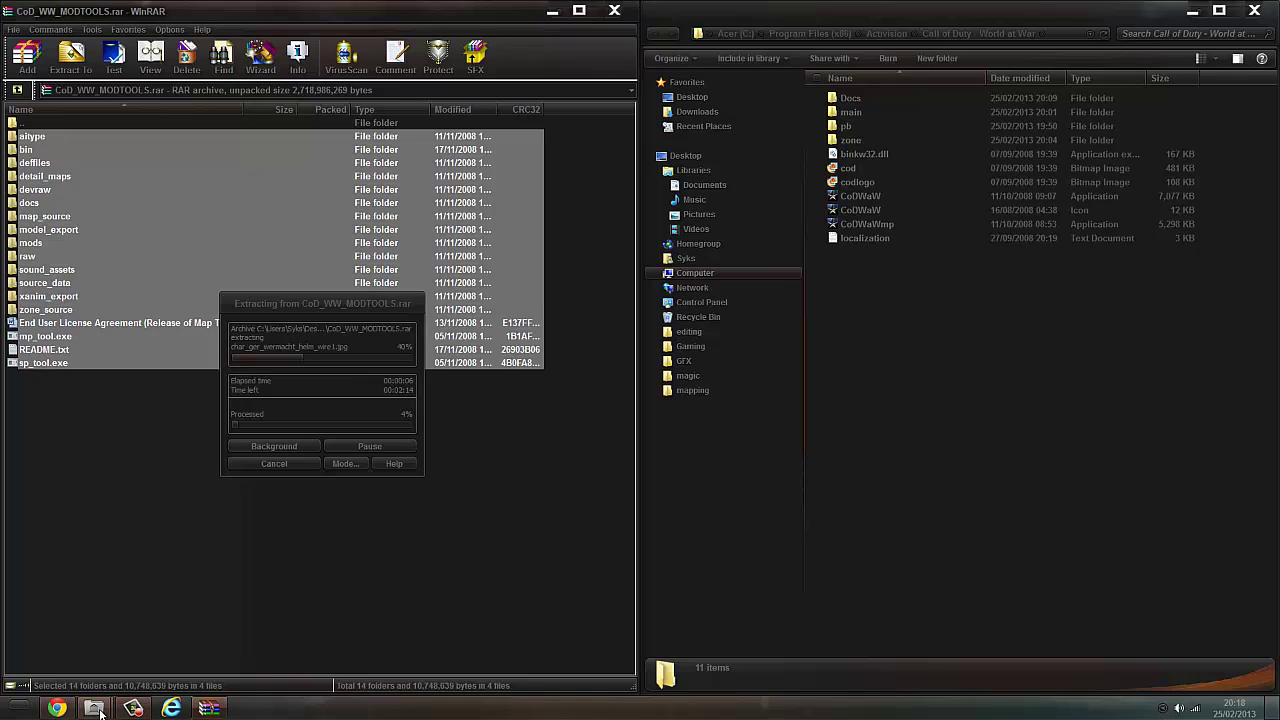
pyautogui.click(1162, 708)
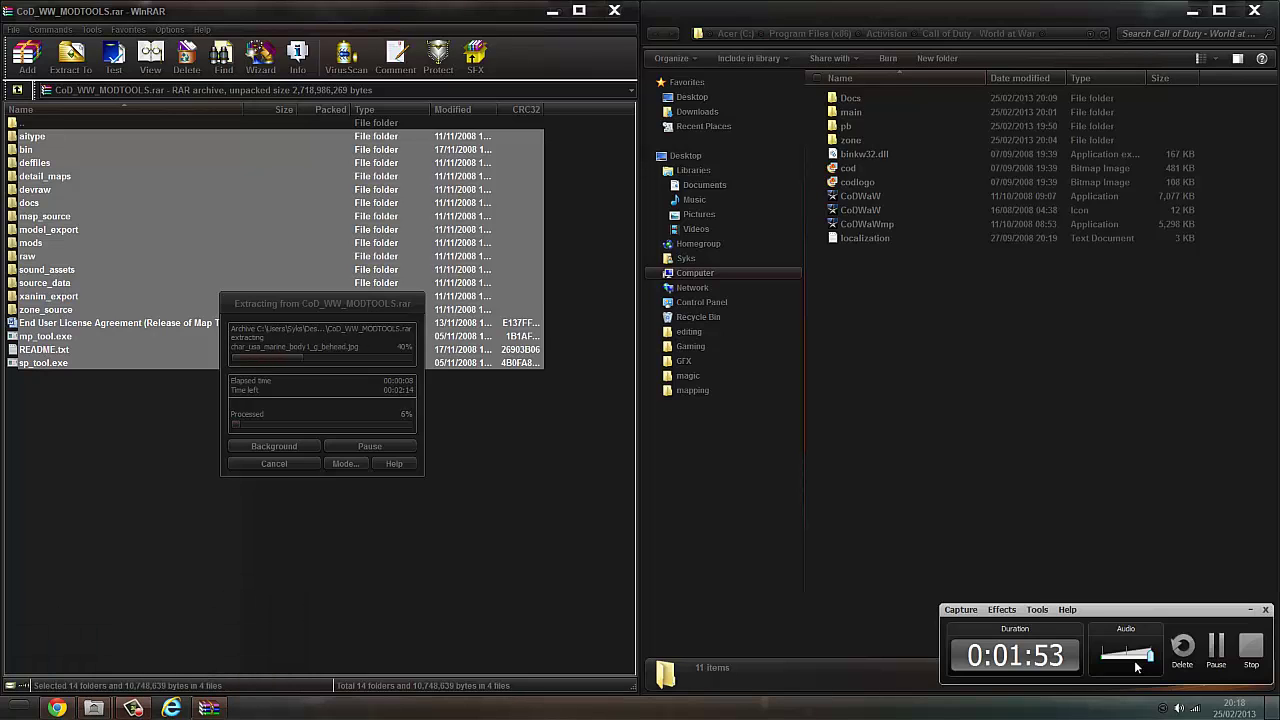
pyautogui.click(1215, 648)
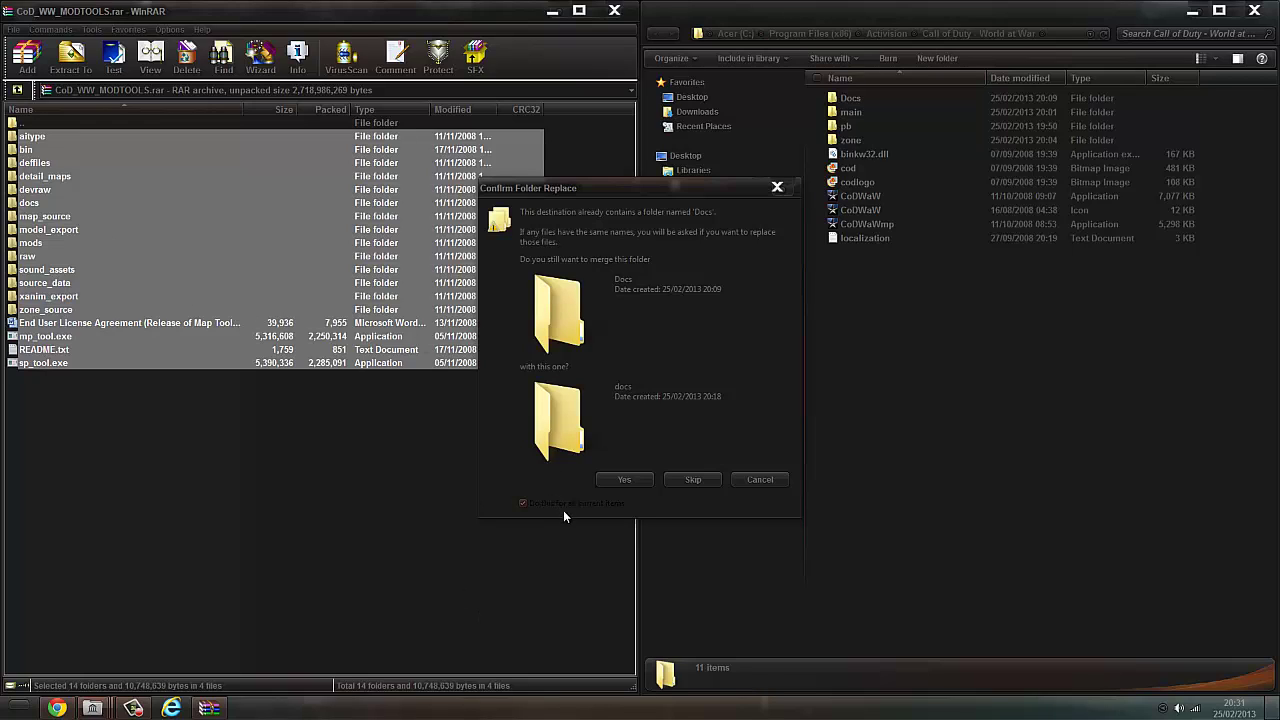
# Step: Confirm merging the Docs folder and grant administrator permission so the copy completes
pyautogui.click(620, 479)
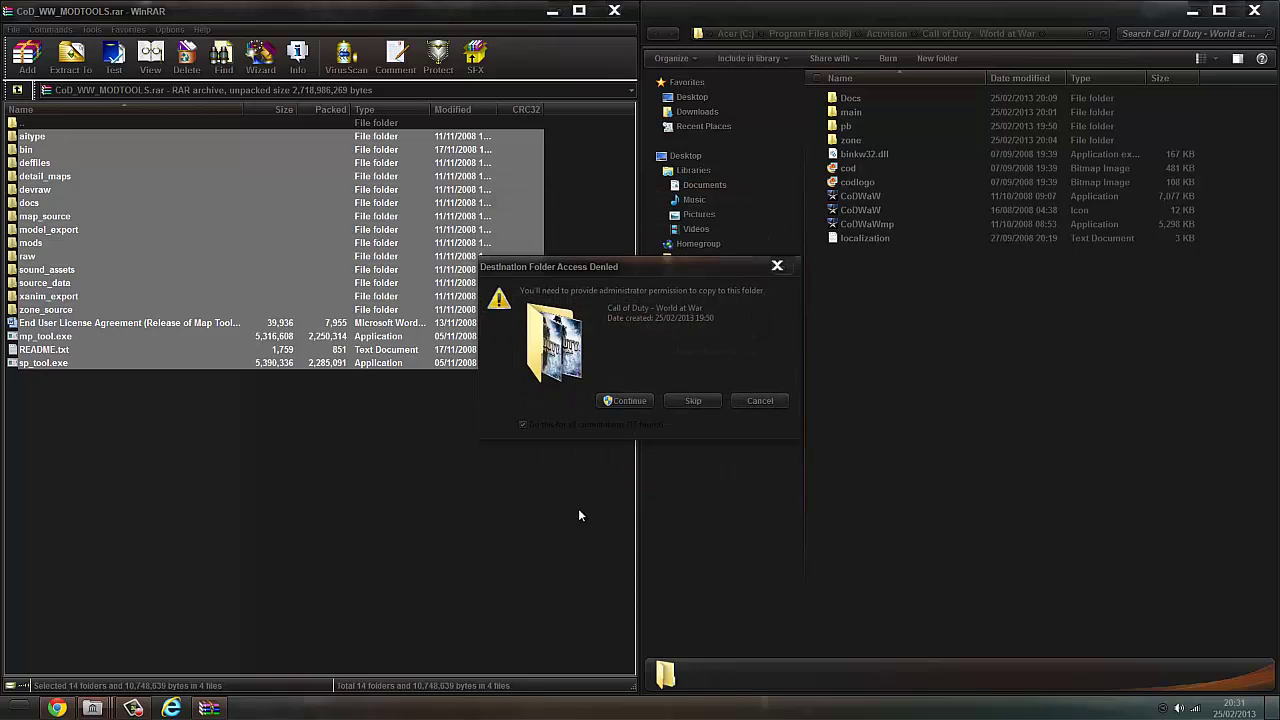
pyautogui.click(622, 401)
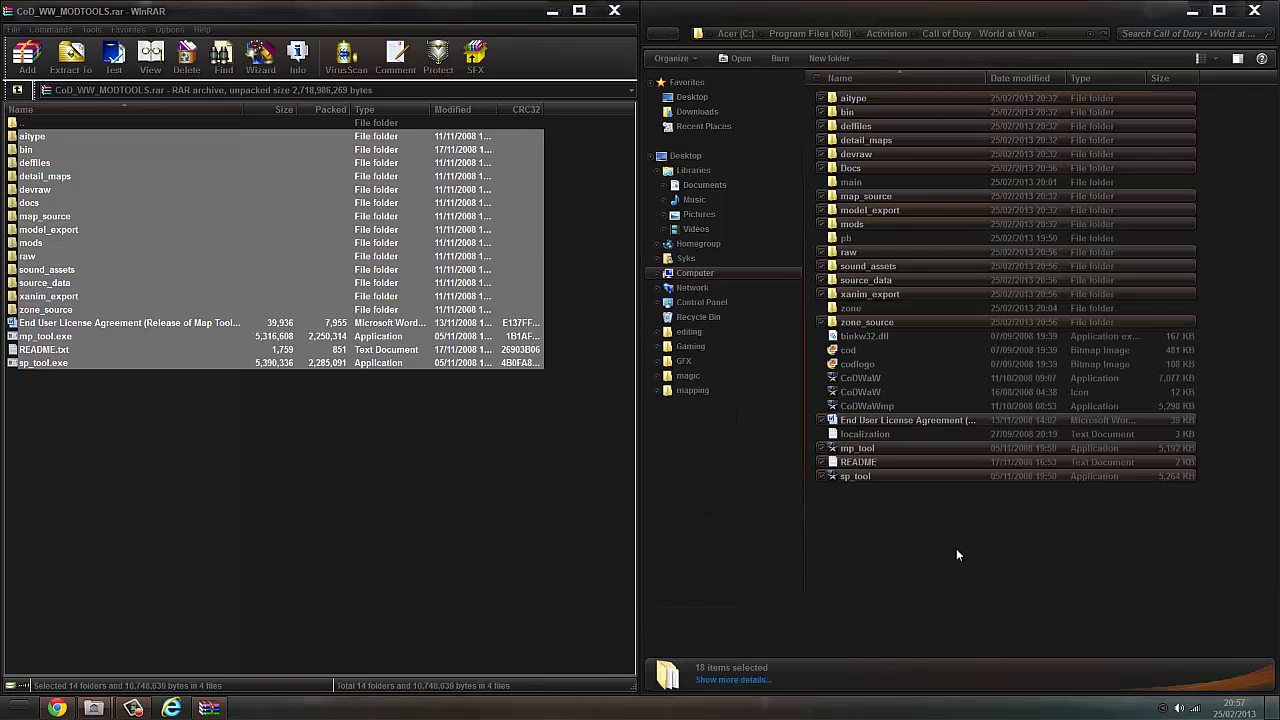
pyautogui.click(565, 488)
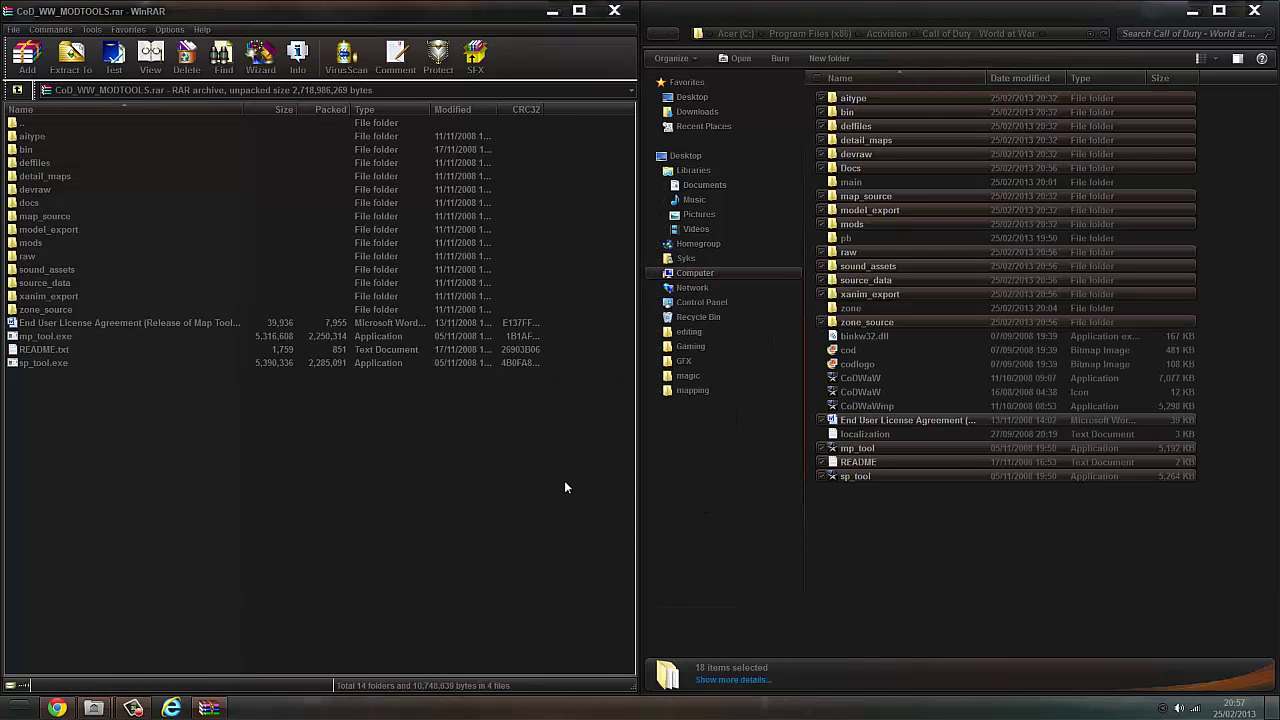
# Step: Close the first archive and open CoDWaW_ModTools_1.1.rar snapped to the left half
pyautogui.click(615, 11)
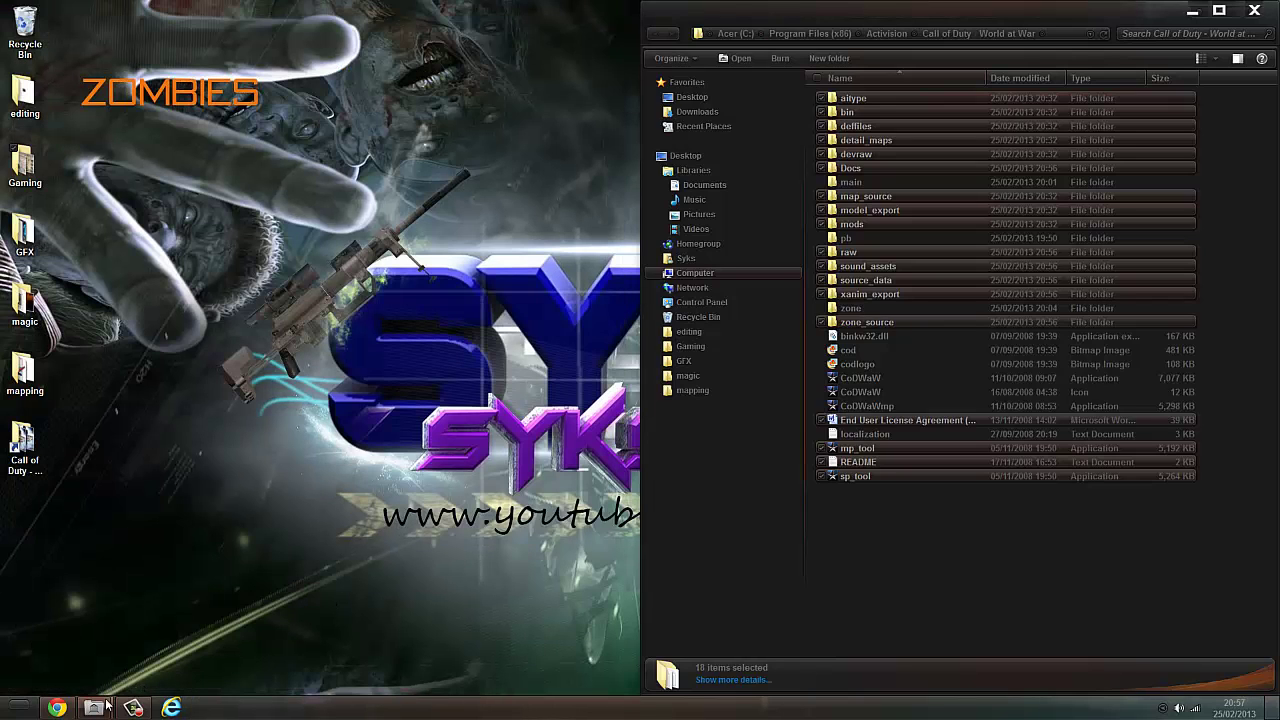
pyautogui.moveTo(128, 700)
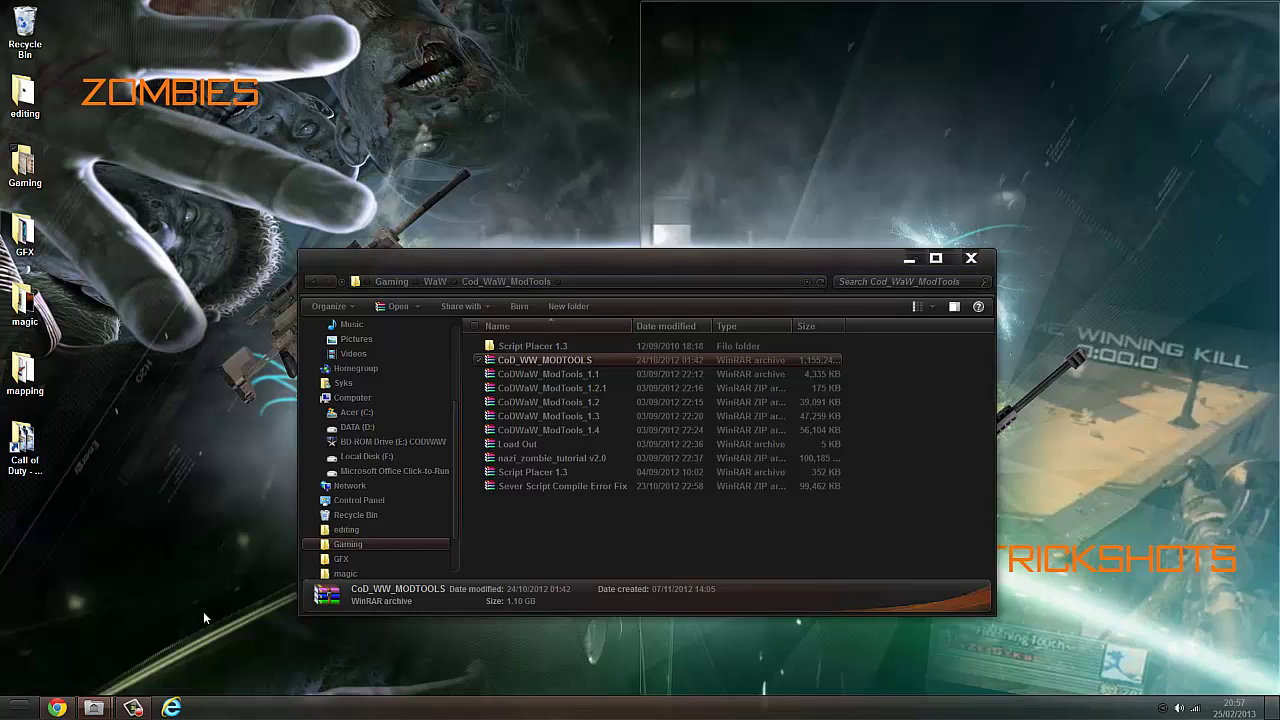
pyautogui.click(203, 611)
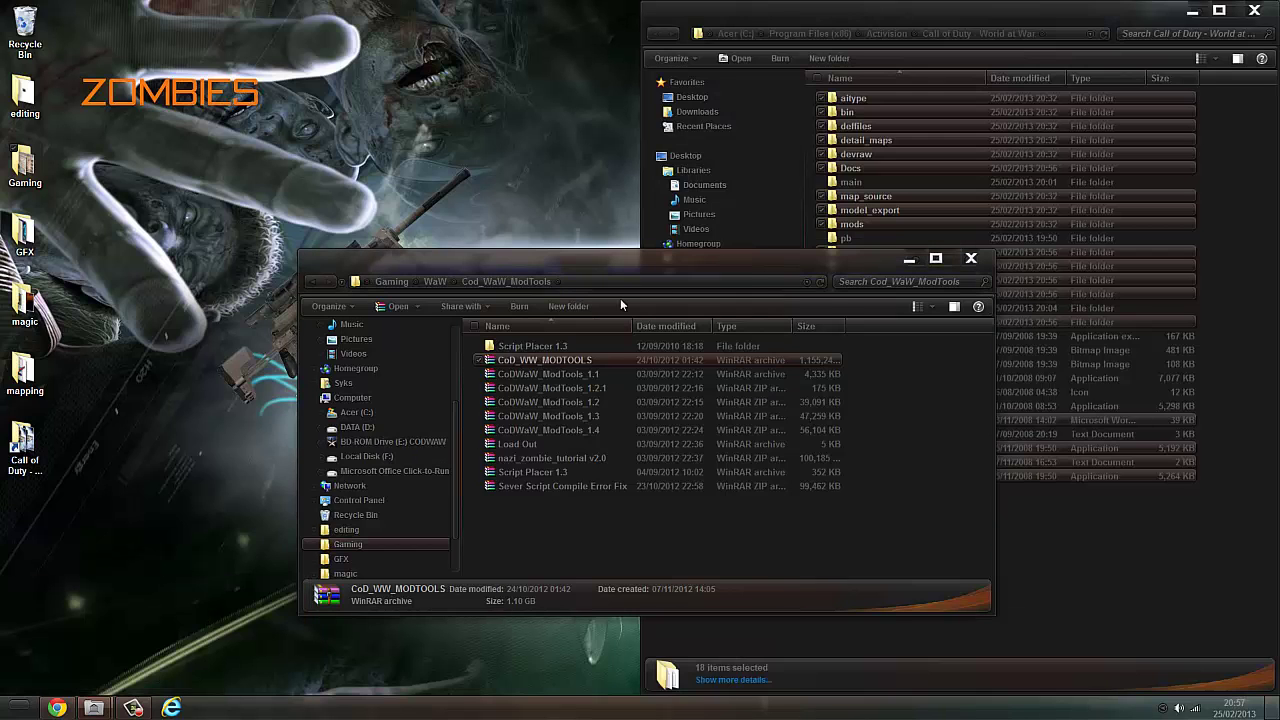
pyautogui.moveTo(634, 257); pyautogui.dragTo(290, 237)
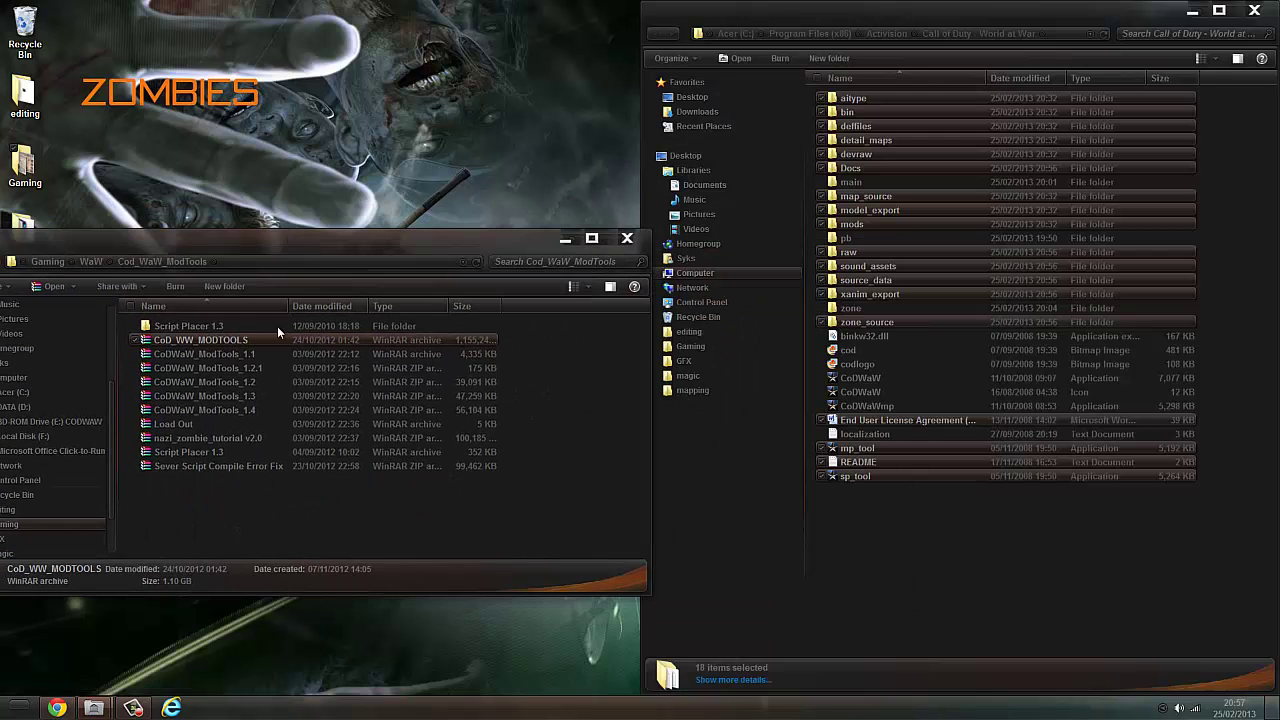
pyautogui.doubleClick(209, 355)
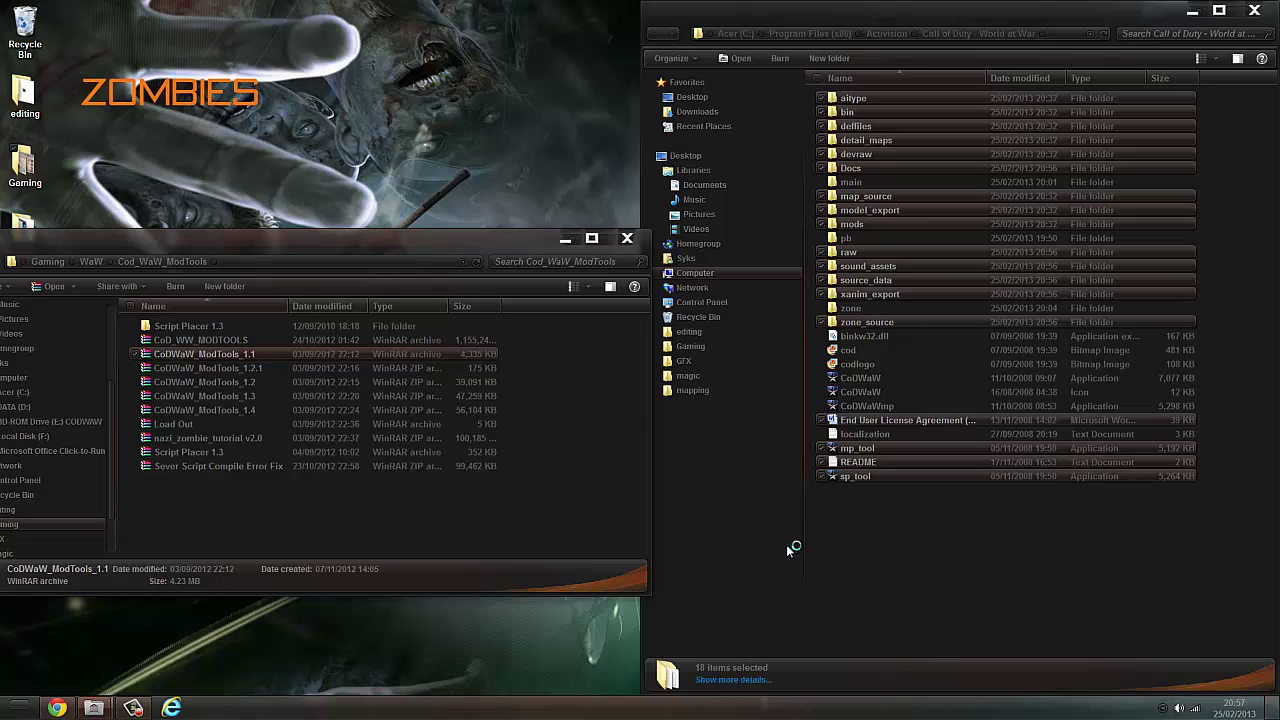
pyautogui.click(851, 534)
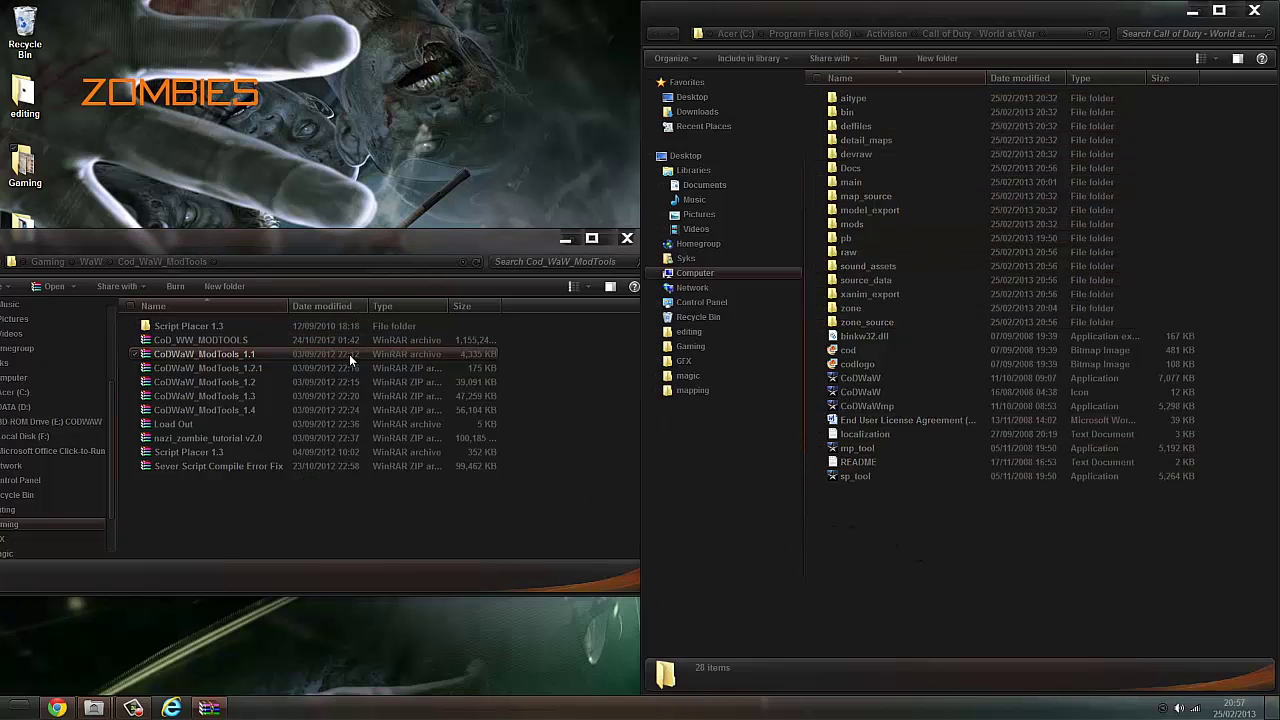
pyautogui.press('super+Left')
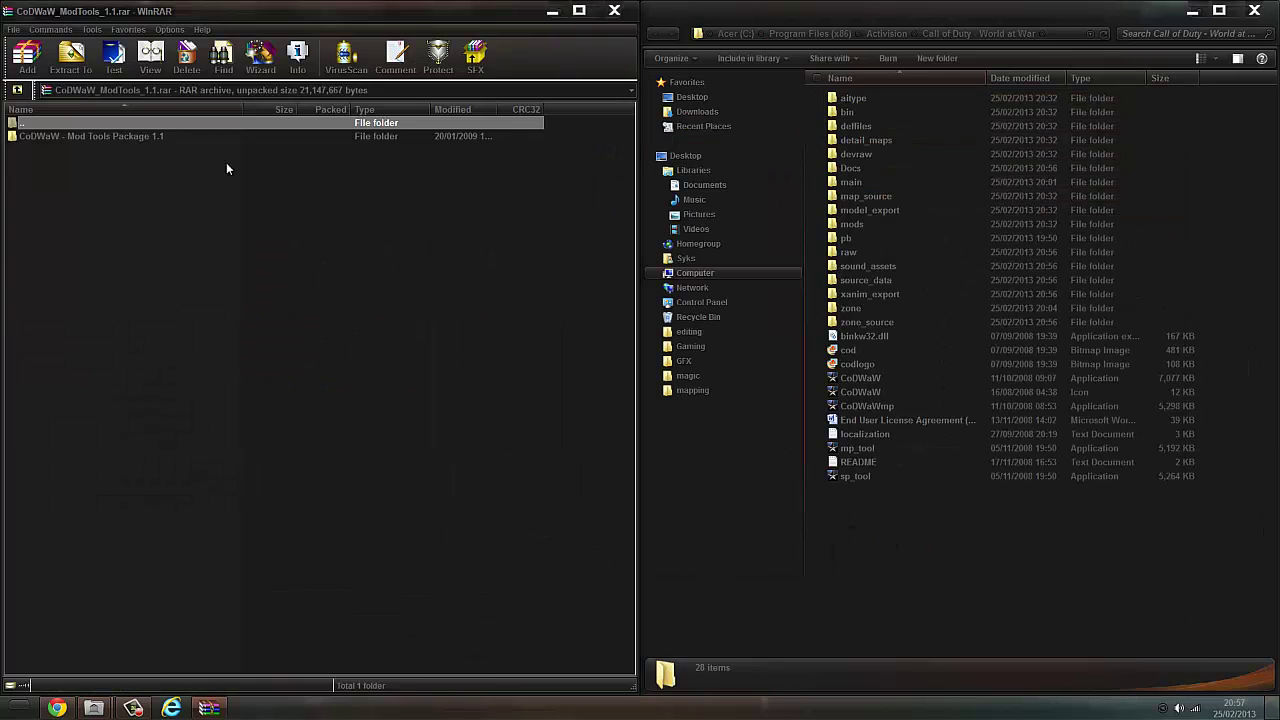
# Step: Open the Mod Tools Package 1.1 folder inside the 1.1 archive
pyautogui.doubleClick(111, 136)
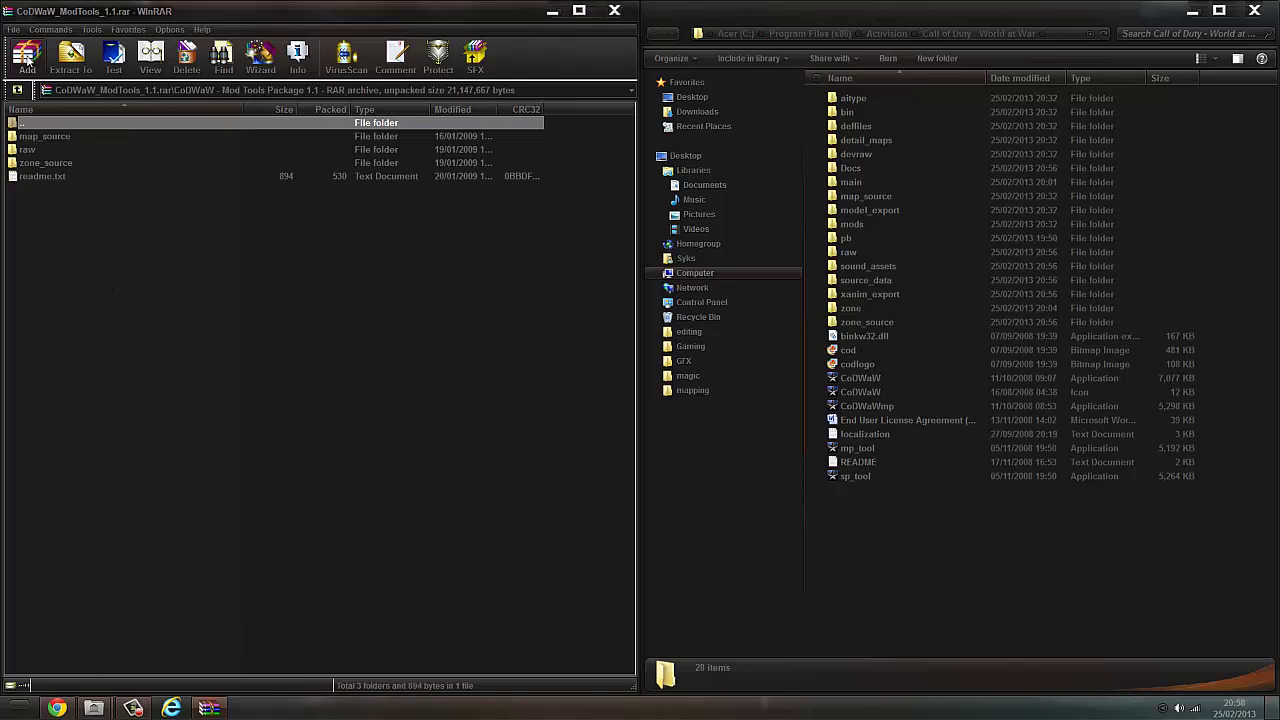
pyautogui.click(20, 90)
pyautogui.click(20, 90)
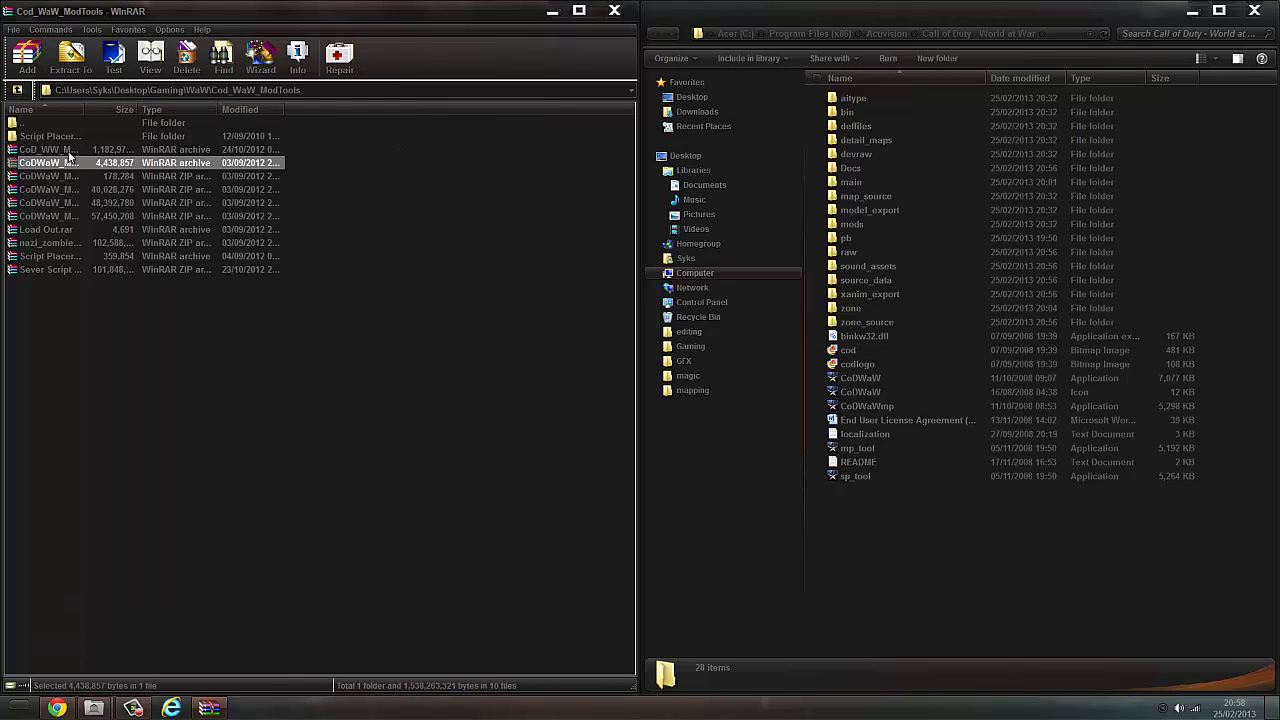
pyautogui.doubleClick(67, 160)
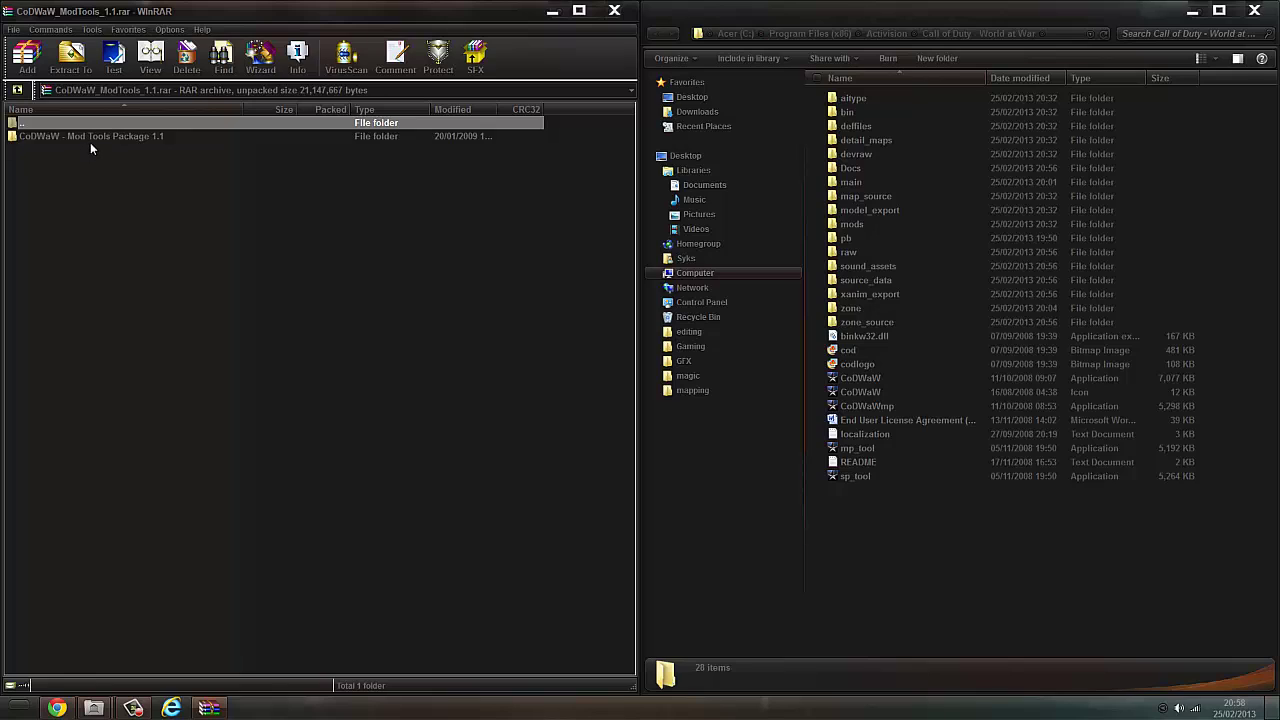
pyautogui.doubleClick(90, 135)
# Step: Extract all package items into the World at War folder, merging map_source and replacing the readme
pyautogui.moveTo(94, 246); pyautogui.dragTo(421, 249)
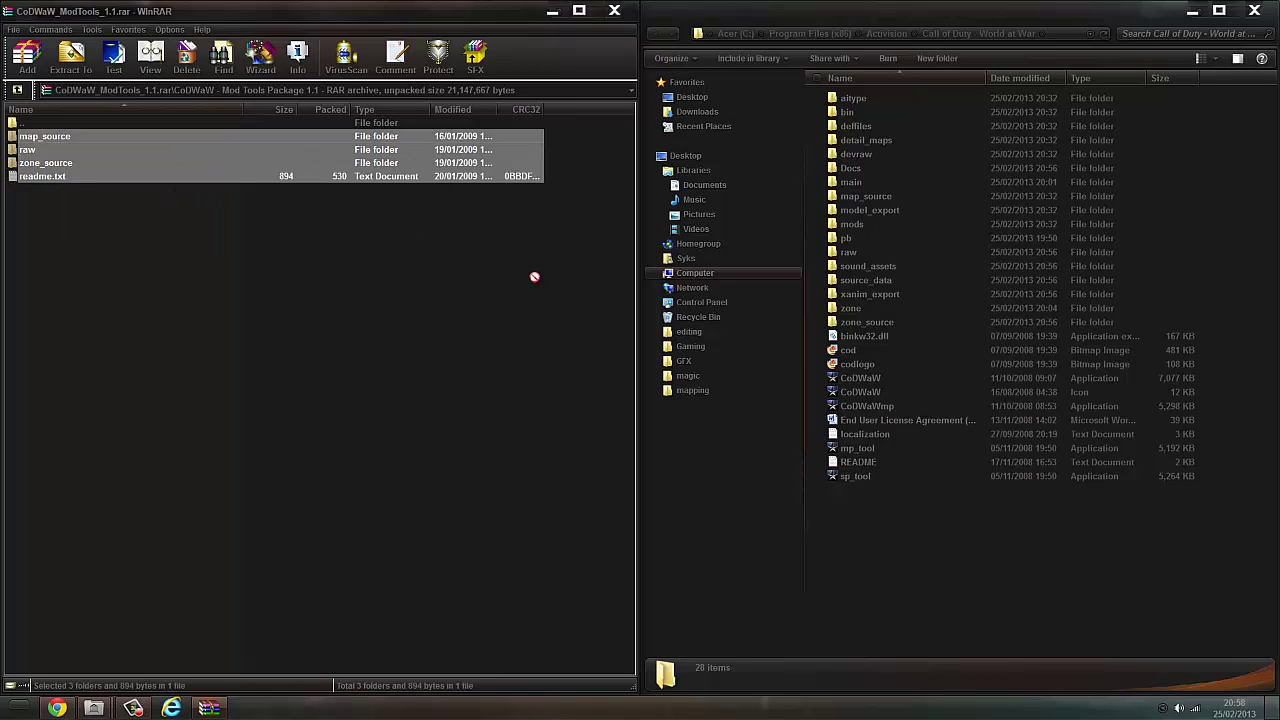
pyautogui.moveTo(1038, 586); pyautogui.dragTo(1038, 588)
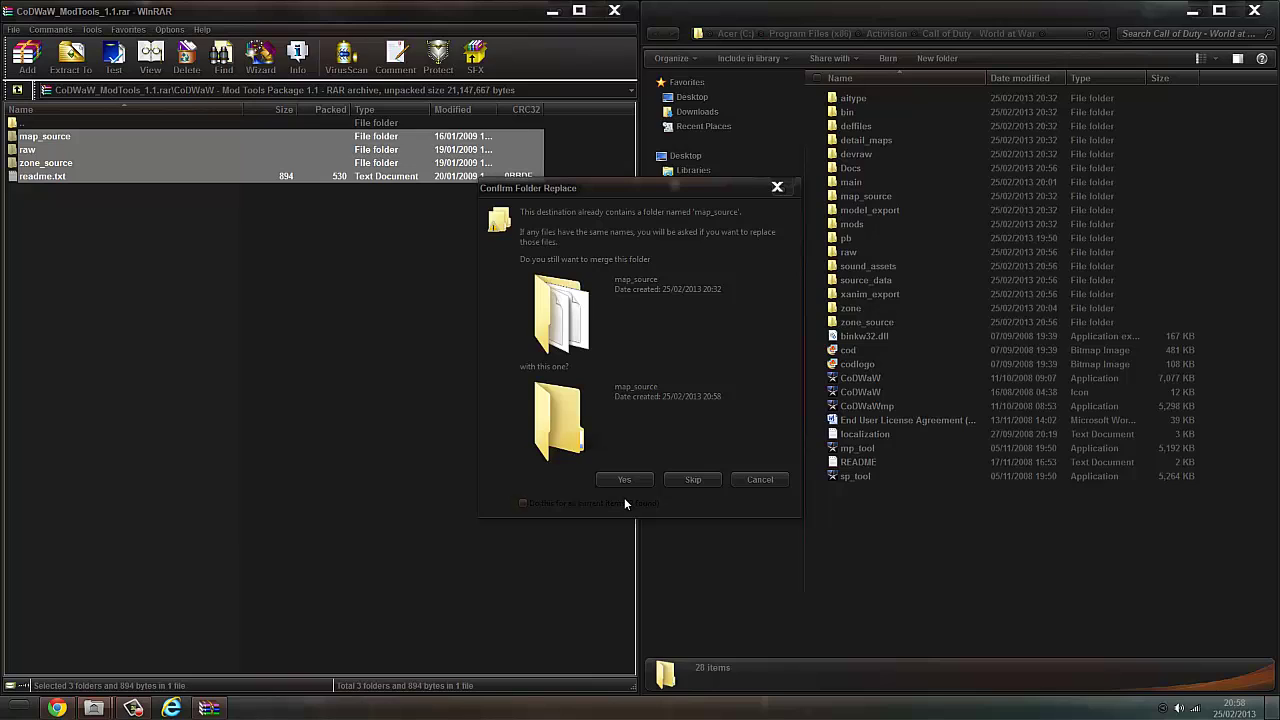
pyautogui.click(625, 479)
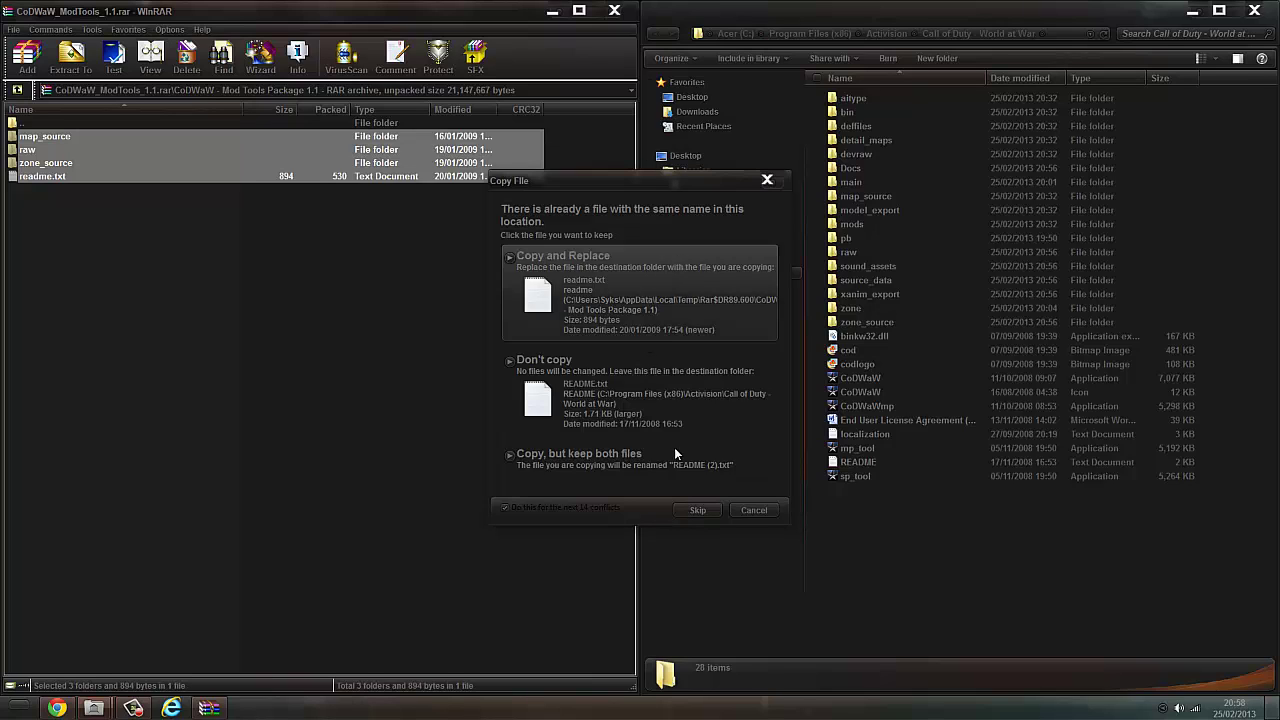
pyautogui.click(682, 318)
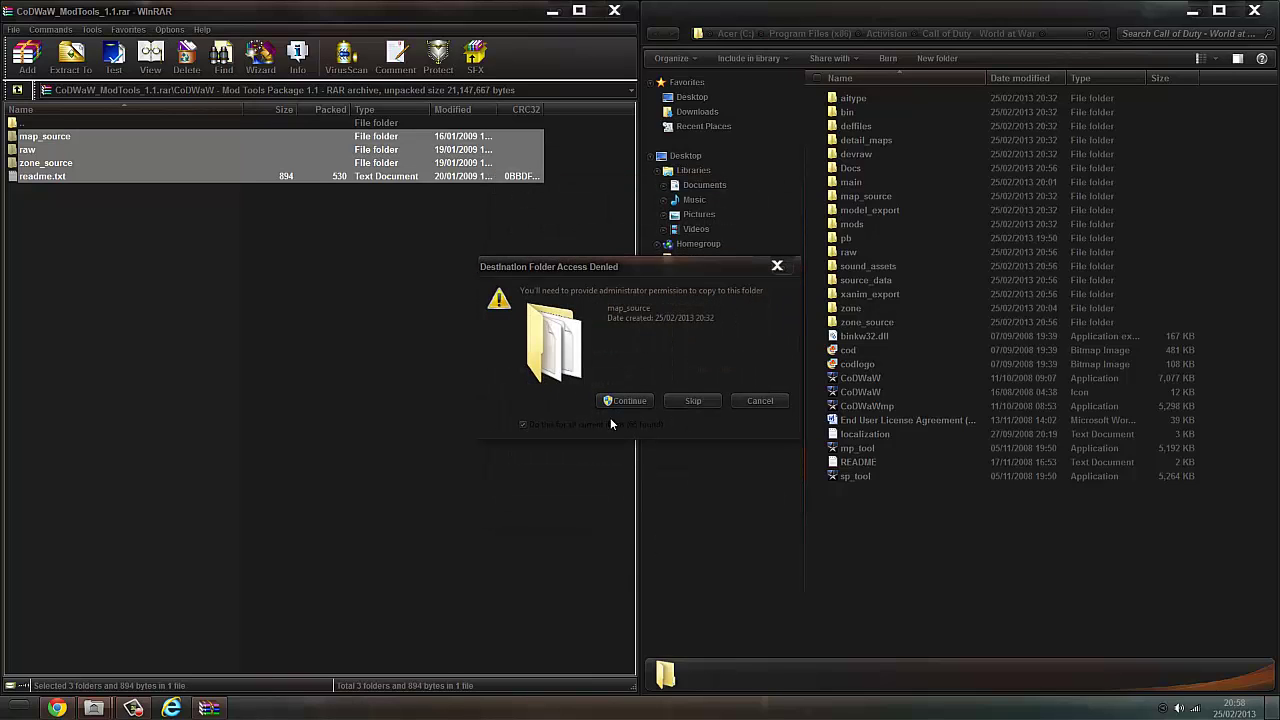
pyautogui.click(645, 400)
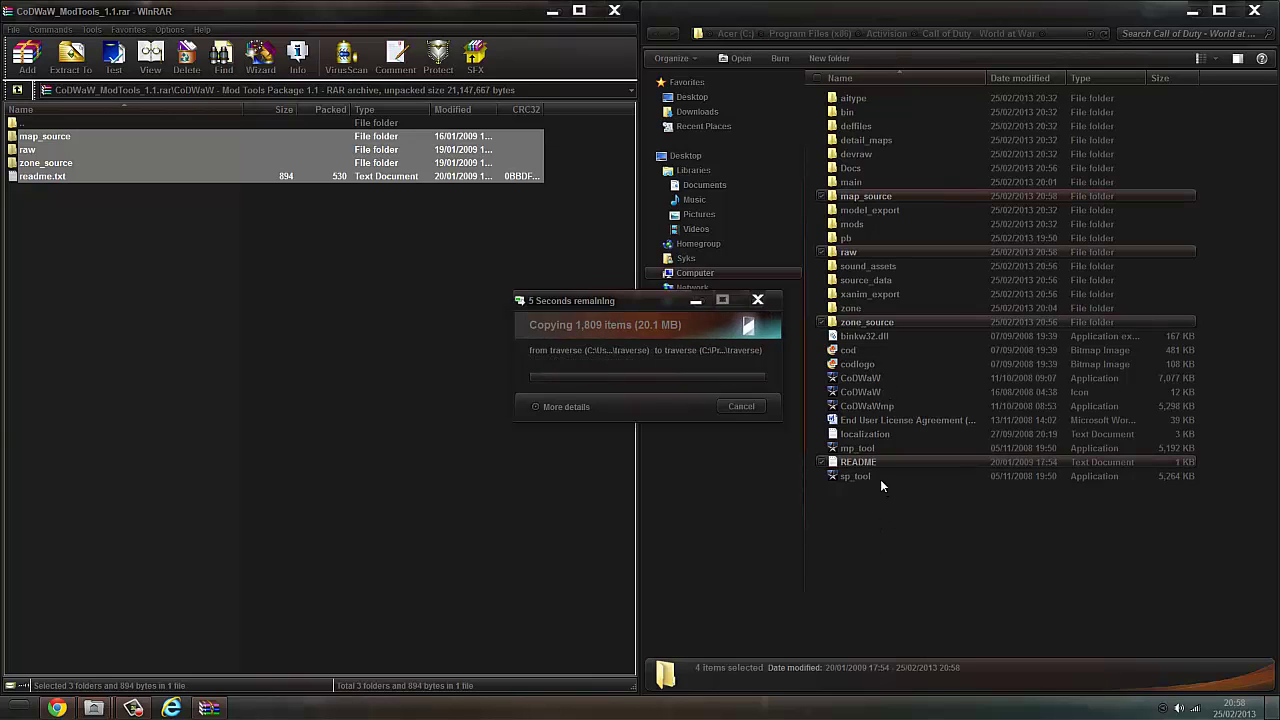
pyautogui.click(617, 12)
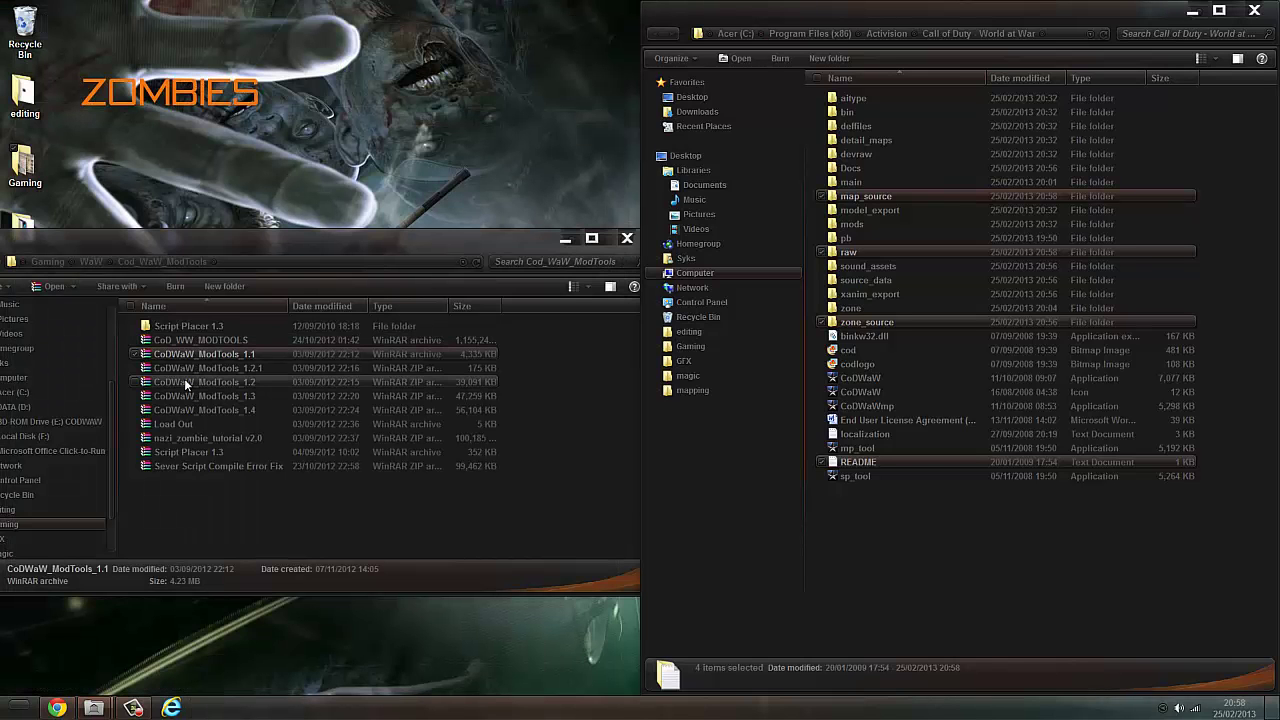
# Step: Open CoDWaW_ModTools_1.2.zip on the left half and enter its CoD_WW_MODTOOLS_1.2 folder
pyautogui.doubleClick(195, 382)
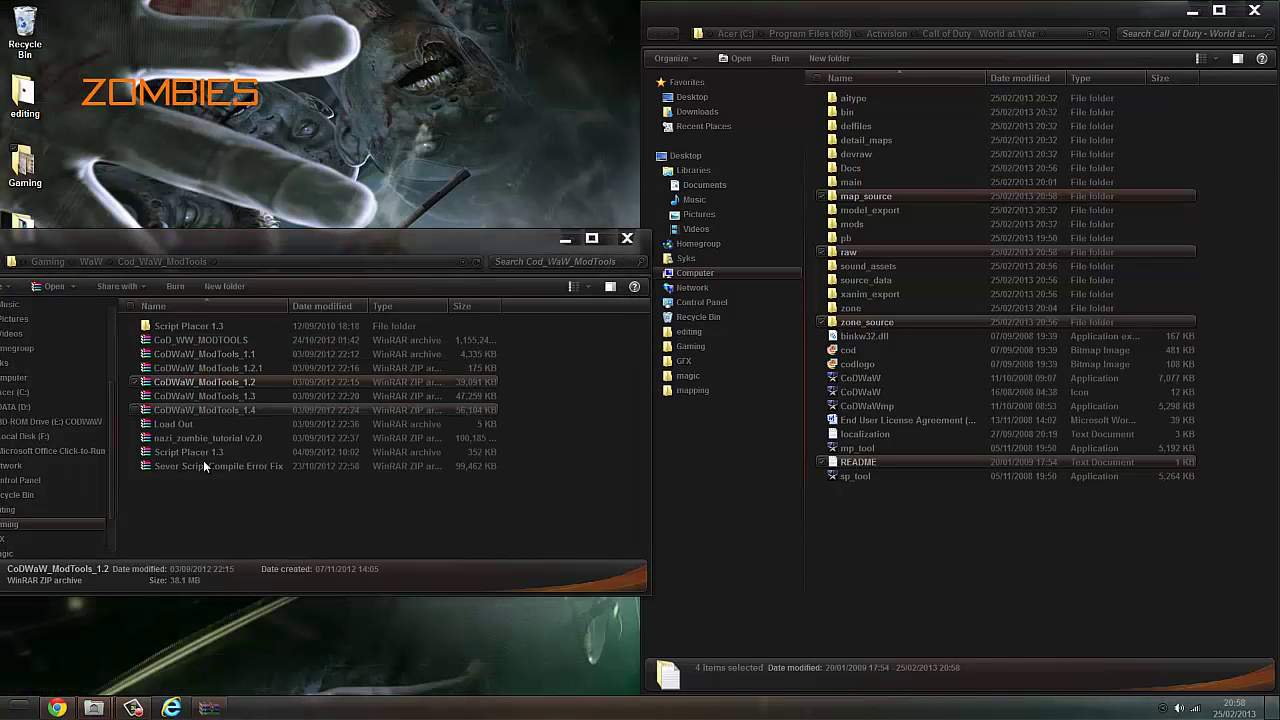
pyautogui.moveTo(582, 152); pyautogui.dragTo(26, 166)
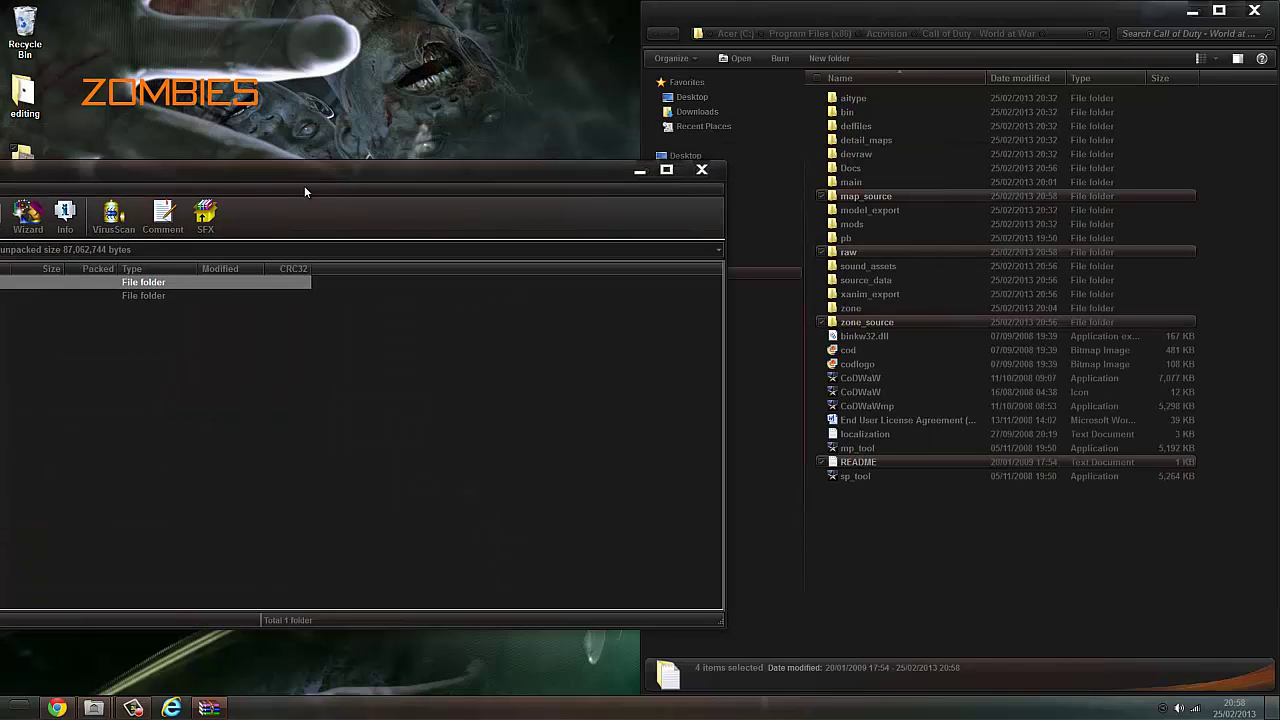
pyautogui.moveTo(231, 161); pyautogui.dragTo(229, 169)
pyautogui.press('super+Left')
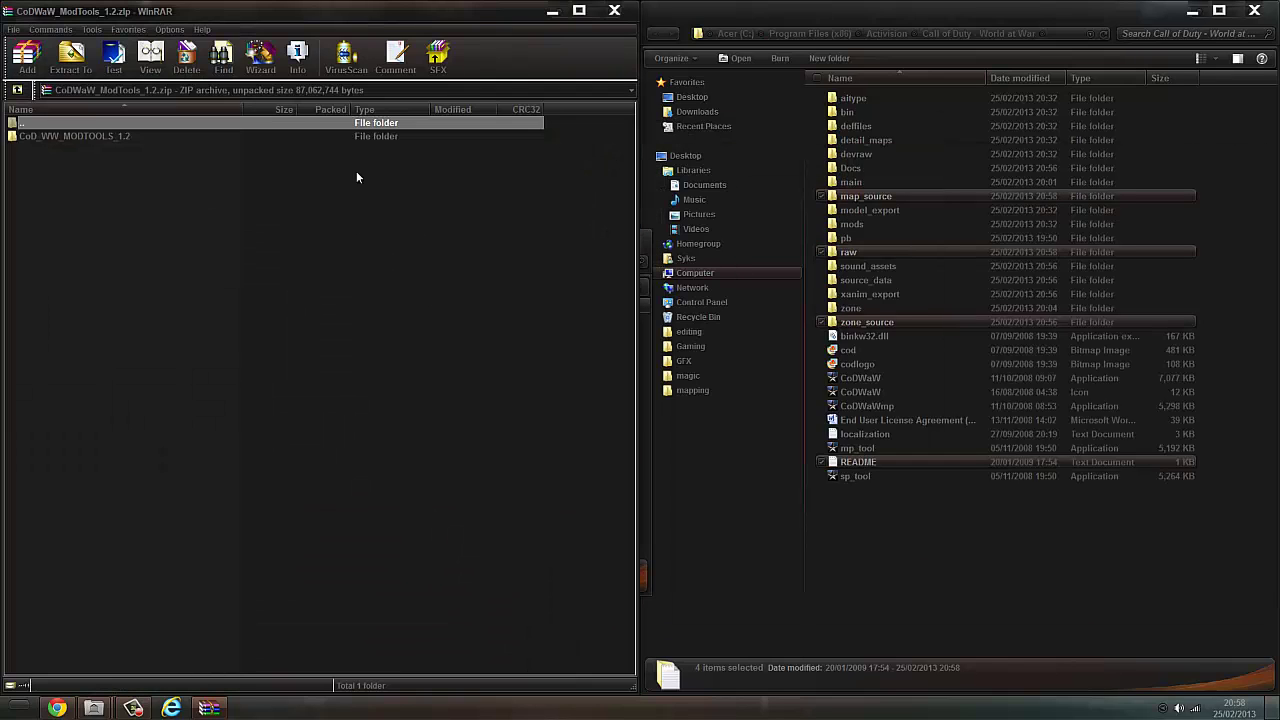
pyautogui.doubleClick(86, 140)
# Step: Select all 1.2 folders, readme, mp_tool and sp_tool and drag them into the game folder
pyautogui.moveTo(57, 286); pyautogui.dragTo(47, 140)
pyautogui.moveTo(35, 149); pyautogui.dragTo(988, 452)
pyautogui.moveTo(955, 550); pyautogui.dragTo(955, 550)
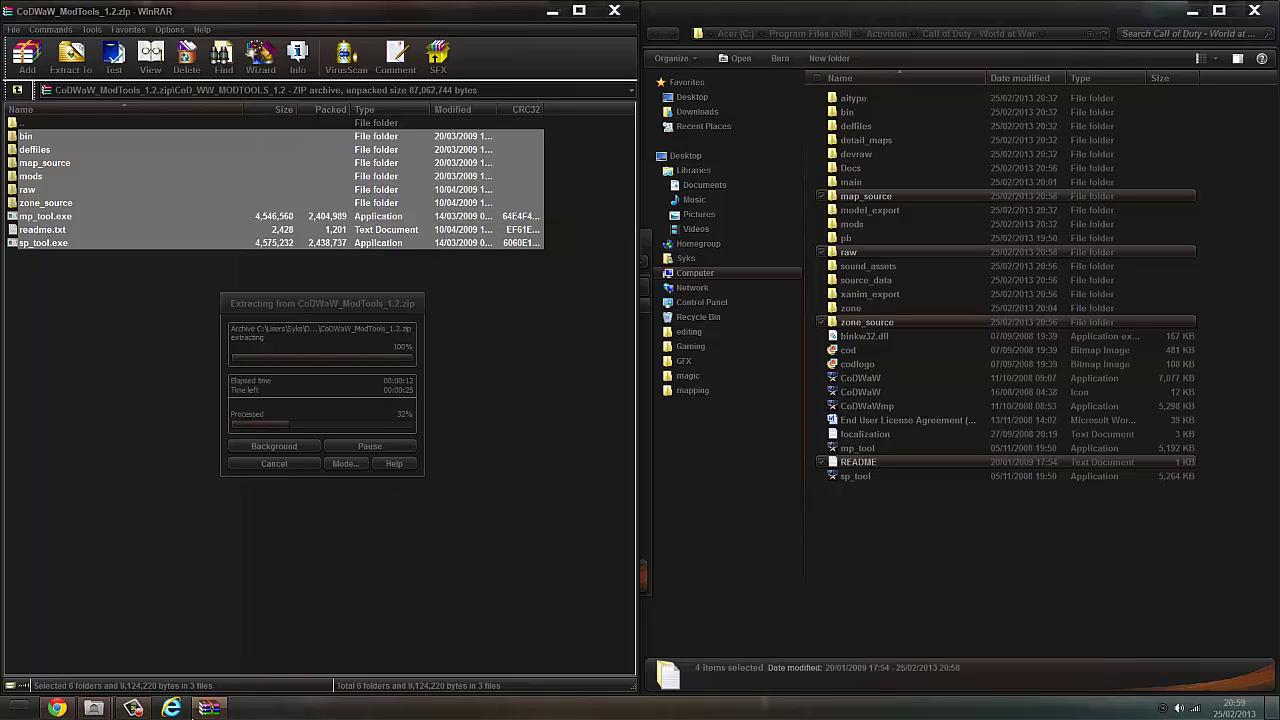
pyautogui.moveTo(141, 709)
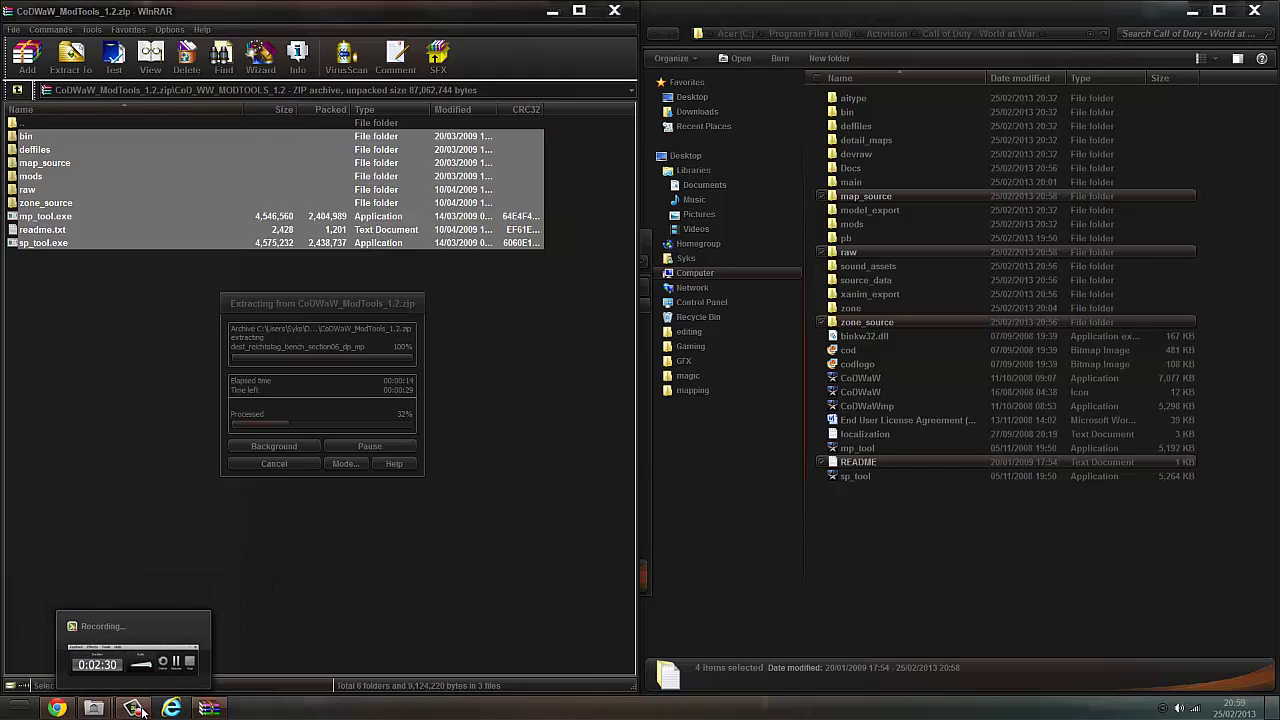
pyautogui.click(141, 709)
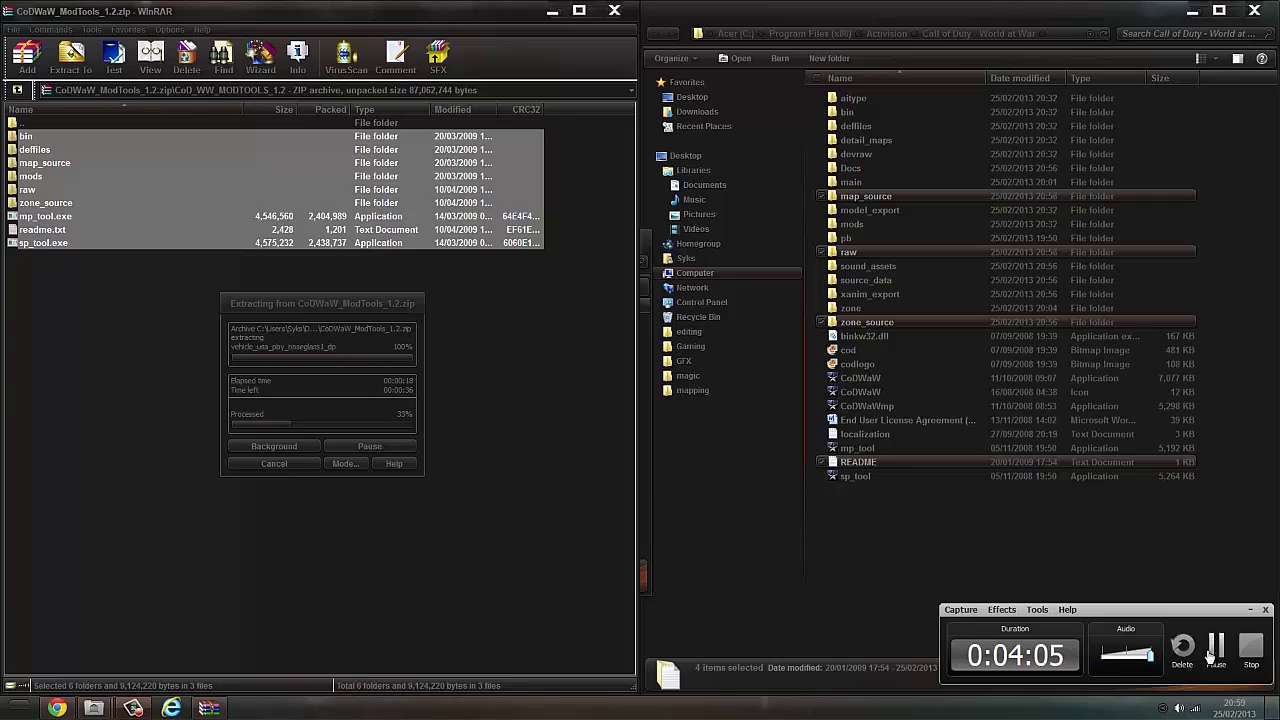
pyautogui.click(1214, 648)
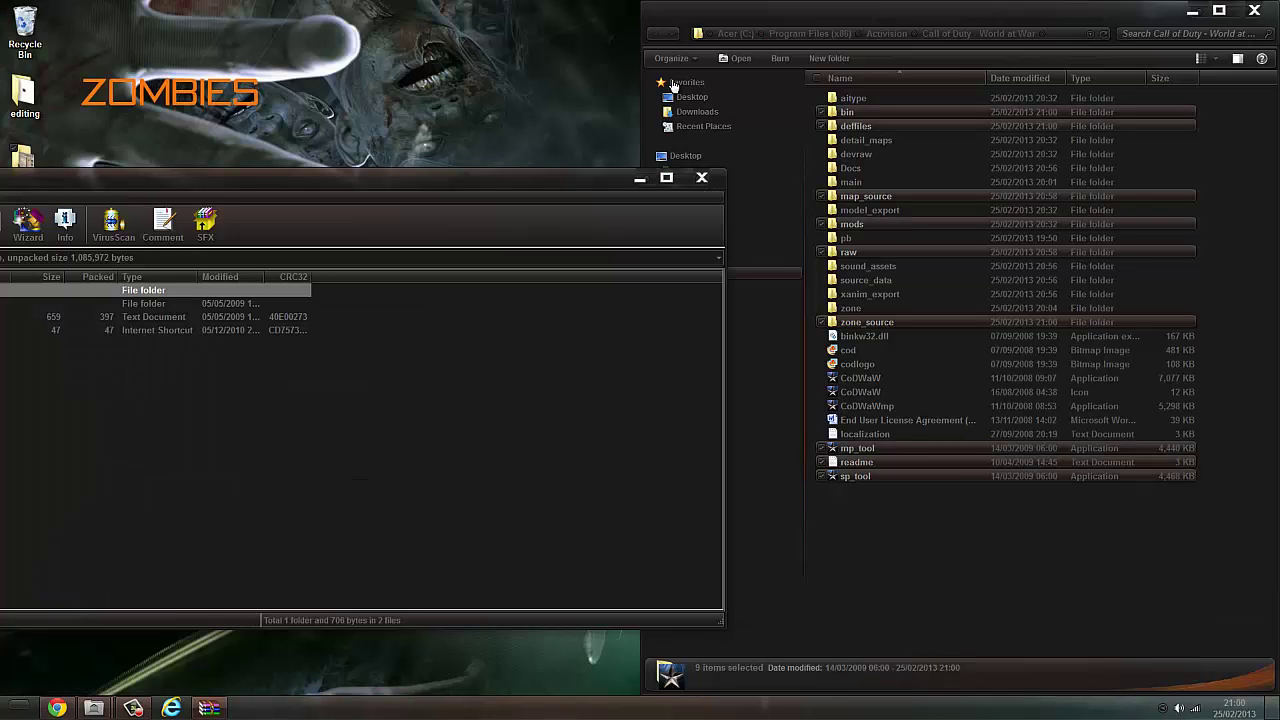
# Step: Extract raw, credits.txt and the codmaps link from 1.2.1 into the game folder, replacing duplicates
pyautogui.moveTo(520, 192); pyautogui.dragTo(778, 205)
pyautogui.moveTo(107, 368); pyautogui.dragTo(86, 310)
pyautogui.moveTo(86, 310); pyautogui.dragTo(1064, 549)
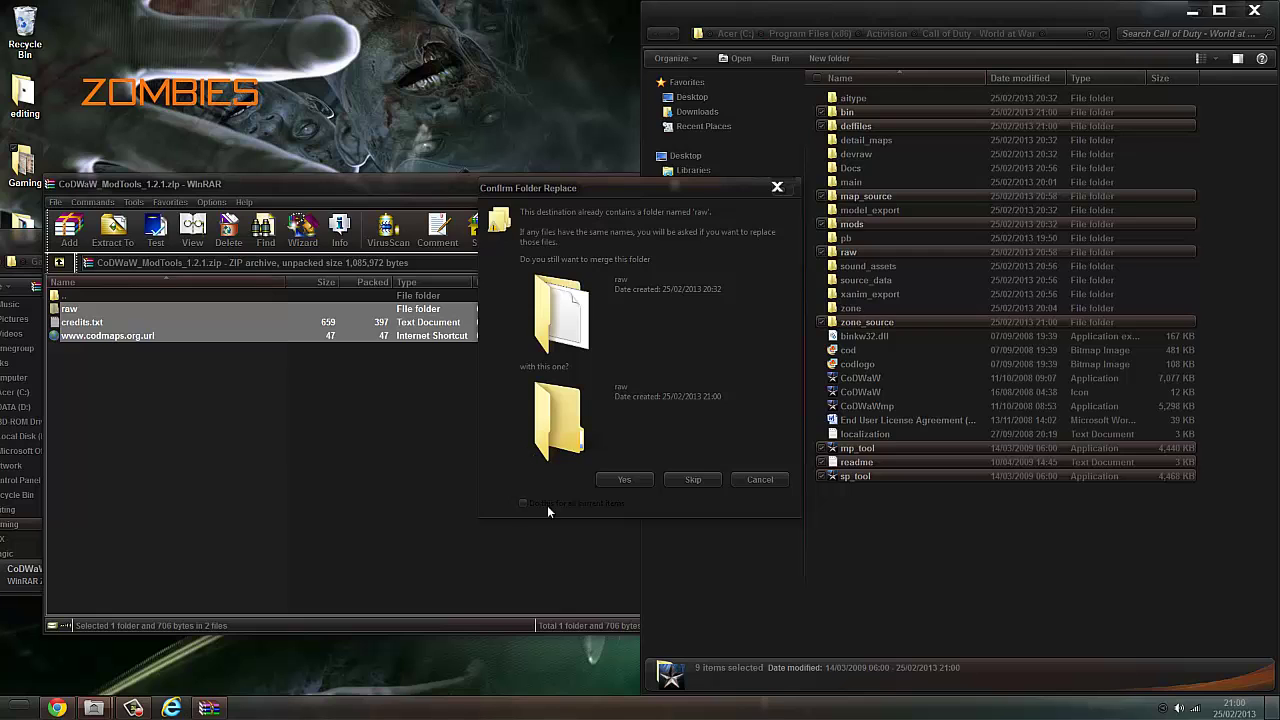
pyautogui.click(636, 485)
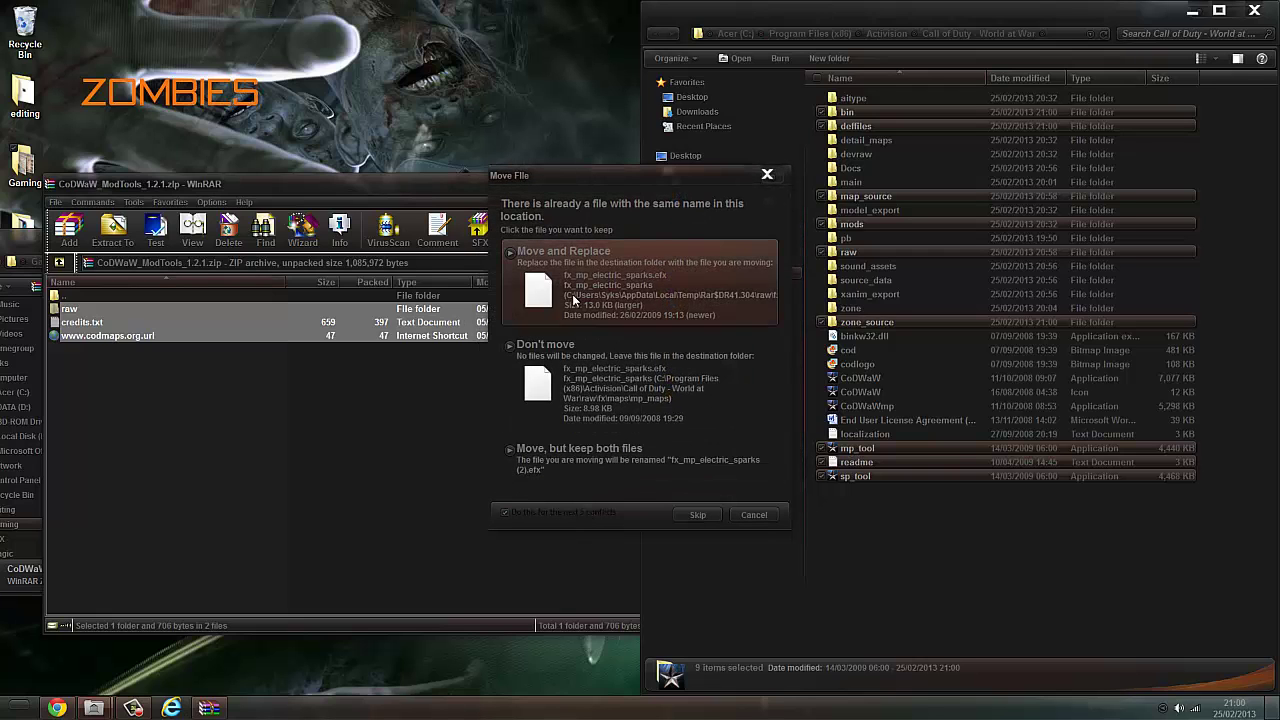
pyautogui.click(563, 255)
pyautogui.click(638, 402)
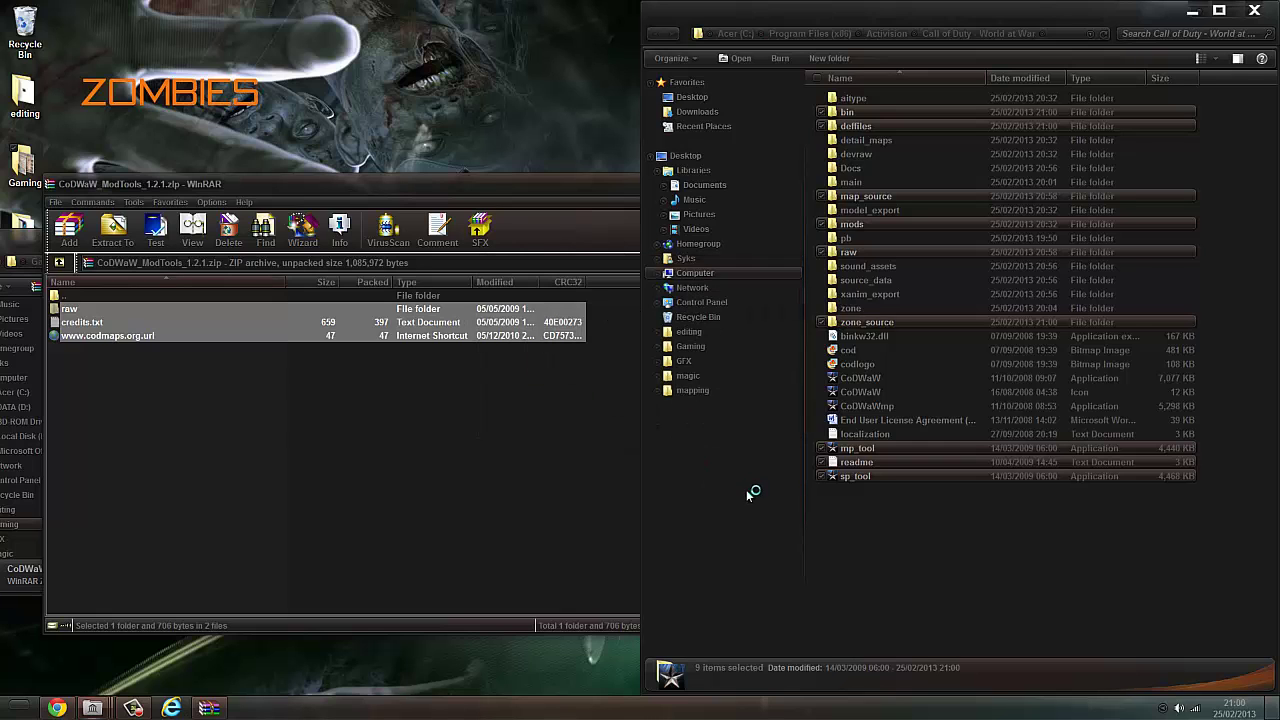
pyautogui.click(541, 229)
pyautogui.click(976, 183)
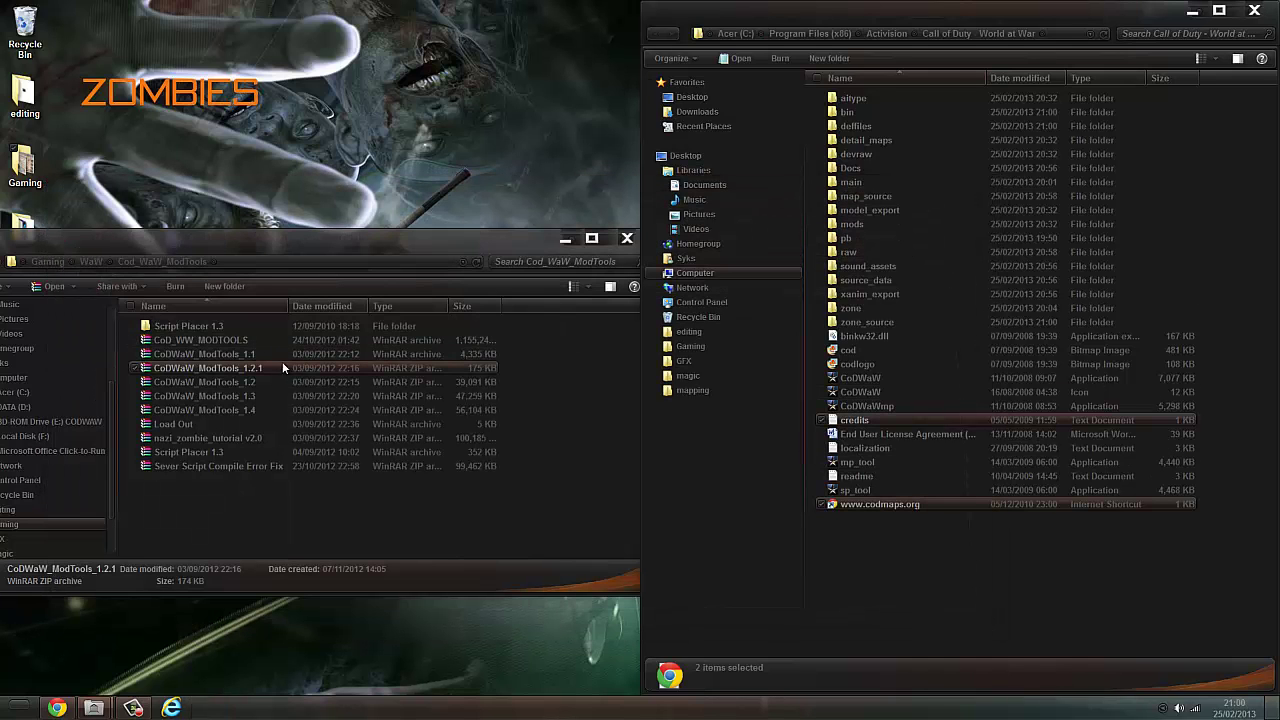
# Step: Extract map_source, raw, zone_source and readme.txt from CoD_WW_MODTOOLS_1.3 into the World at War folder
pyautogui.click(259, 352)
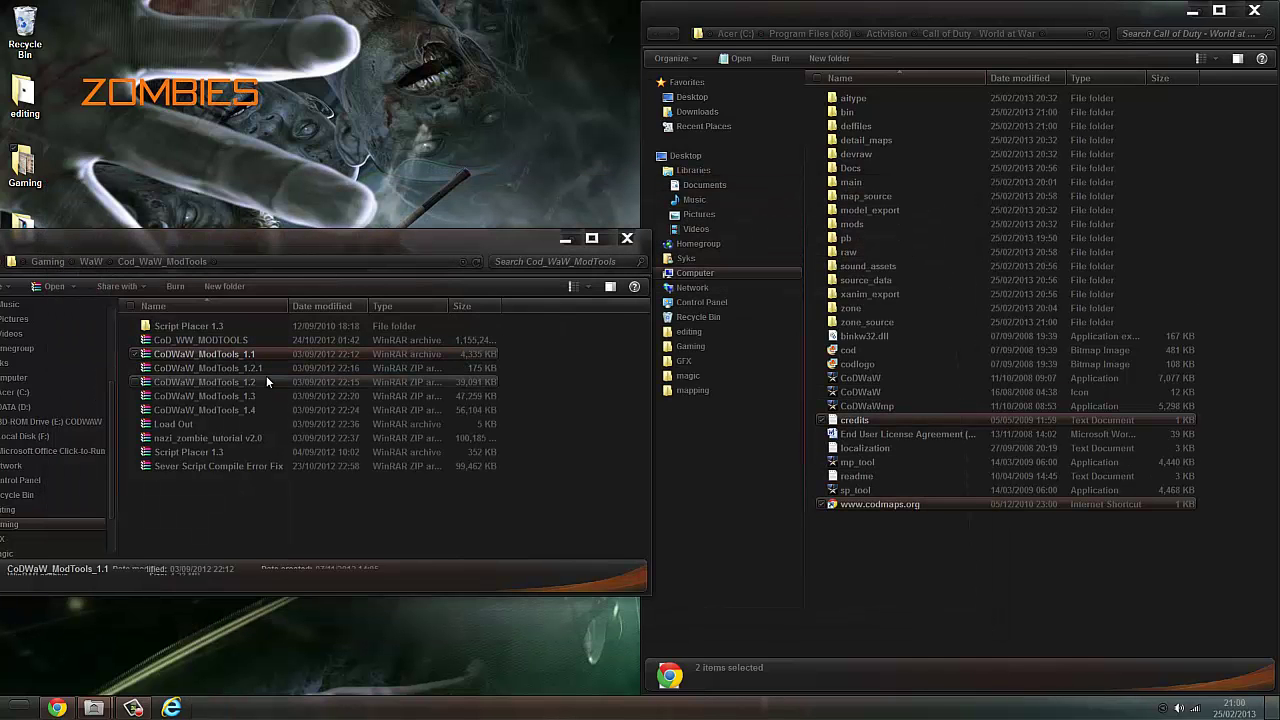
pyautogui.click(267, 377)
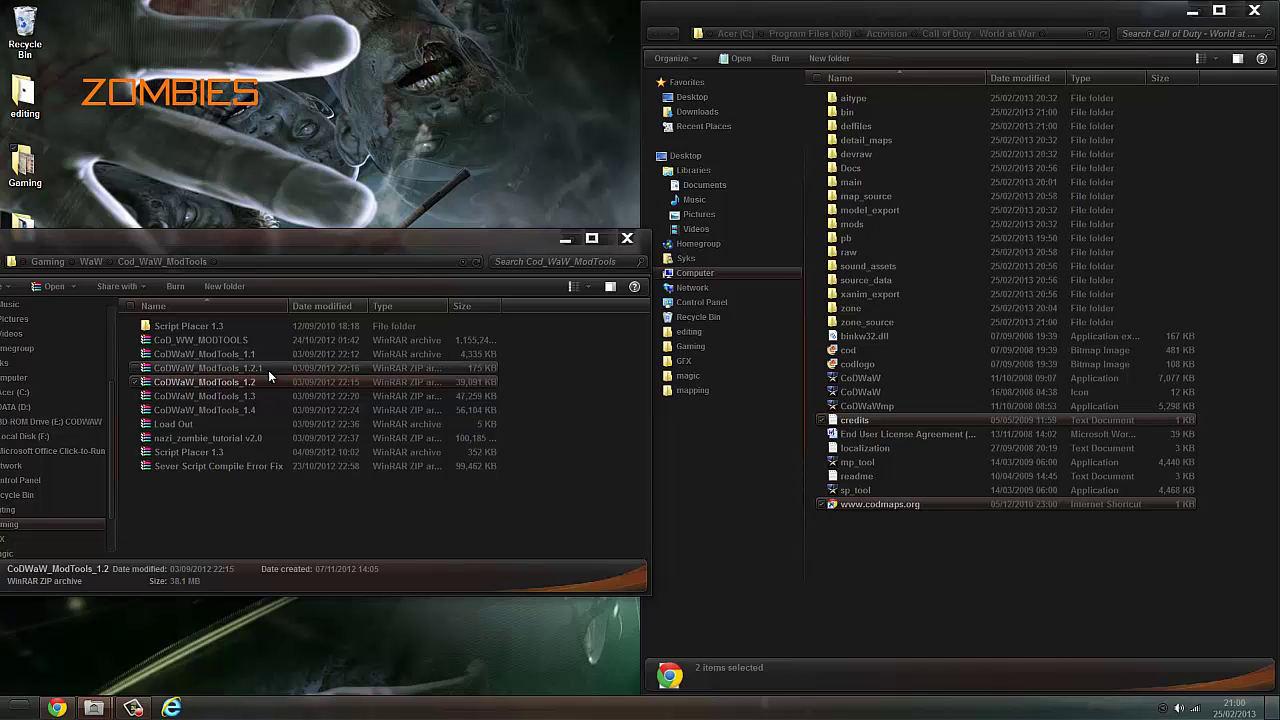
pyautogui.click(267, 396)
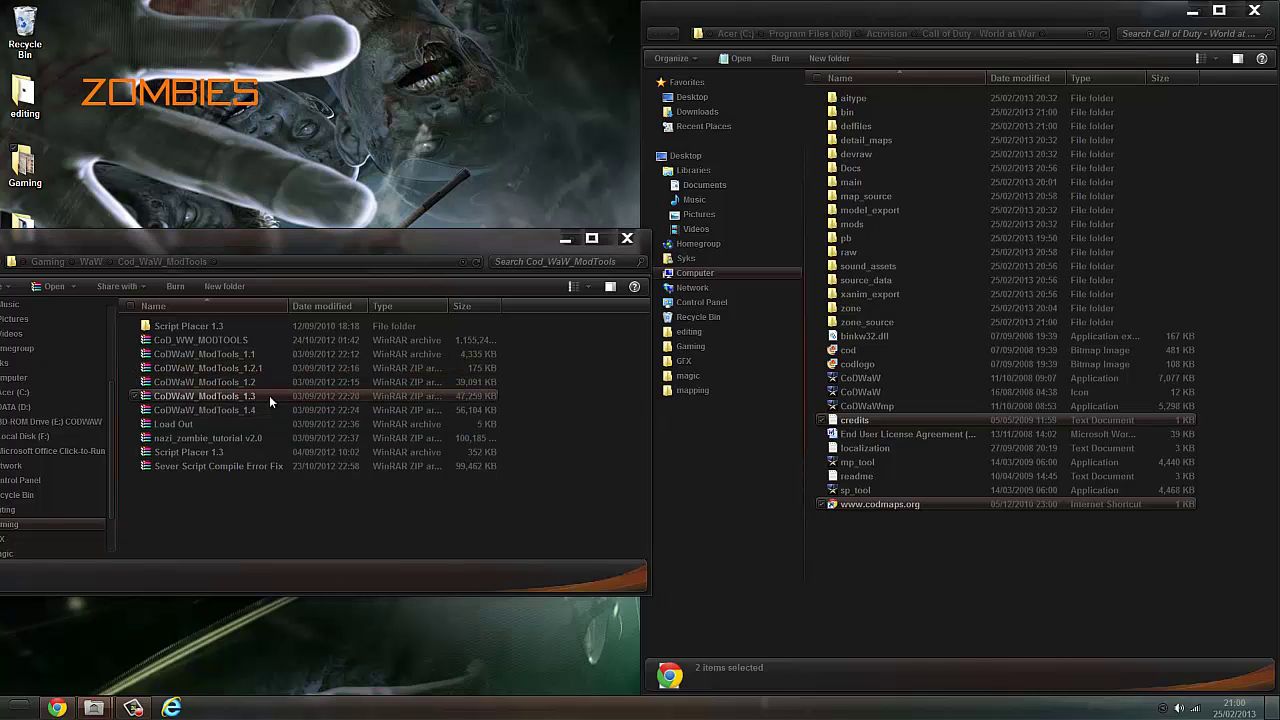
pyautogui.doubleClick(267, 396)
pyautogui.doubleClick(111, 309)
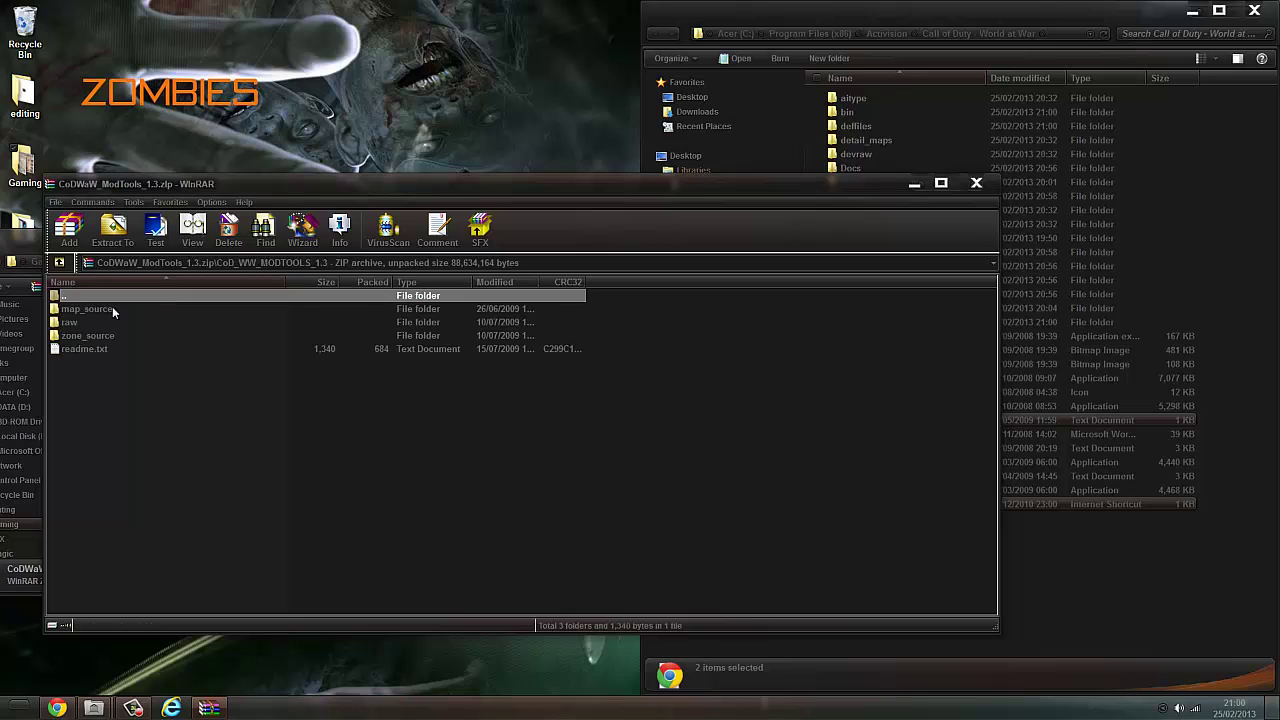
pyautogui.moveTo(108, 398); pyautogui.dragTo(203, 360)
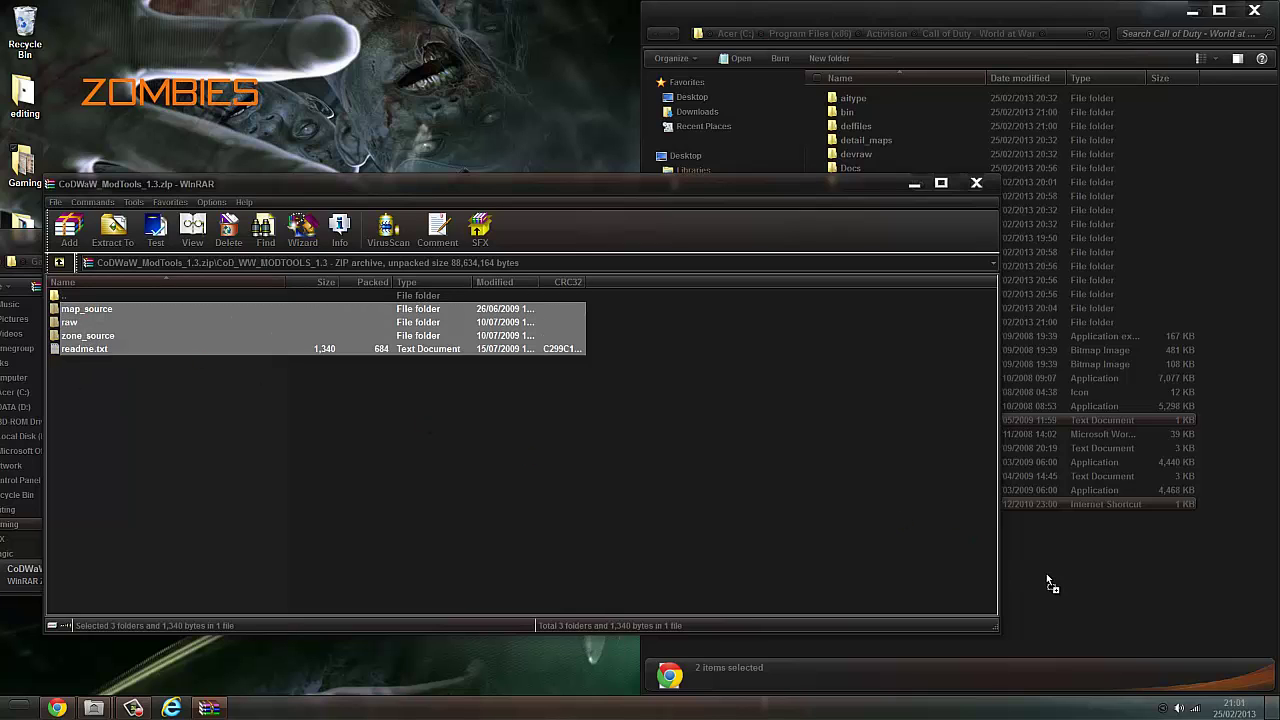
pyautogui.moveTo(1047, 576); pyautogui.dragTo(1047, 578)
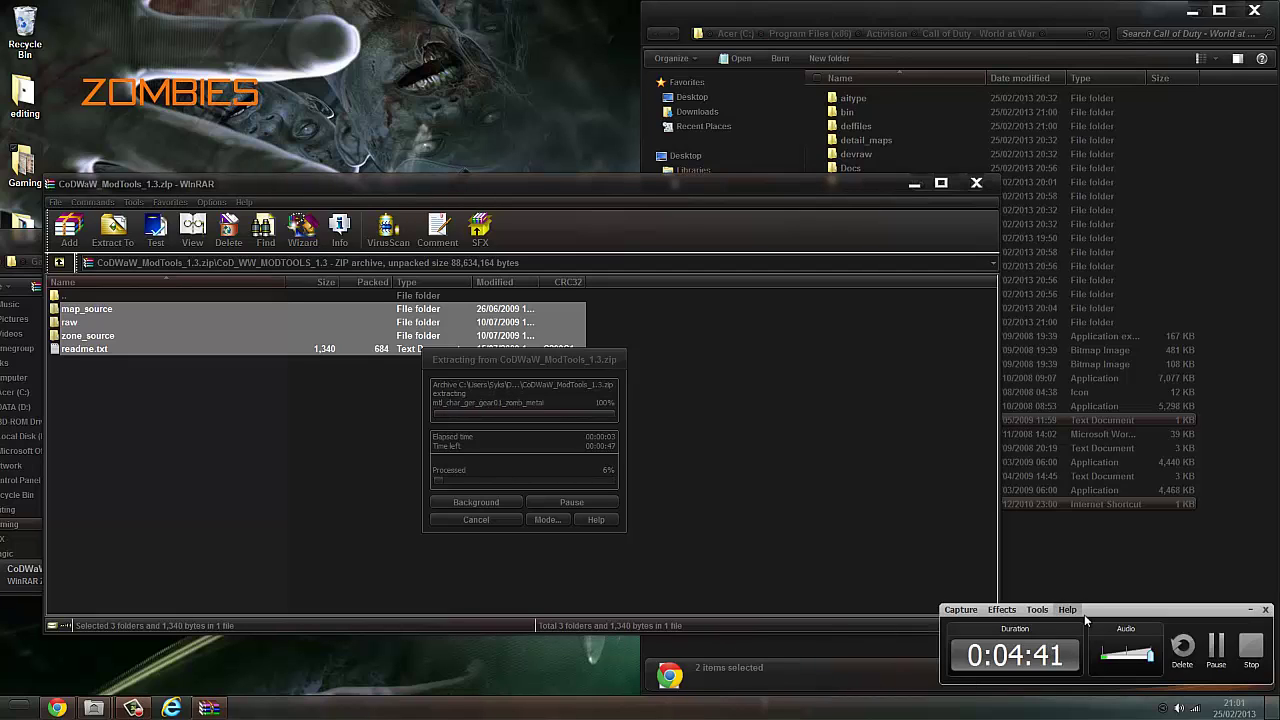
pyautogui.click(1216, 648)
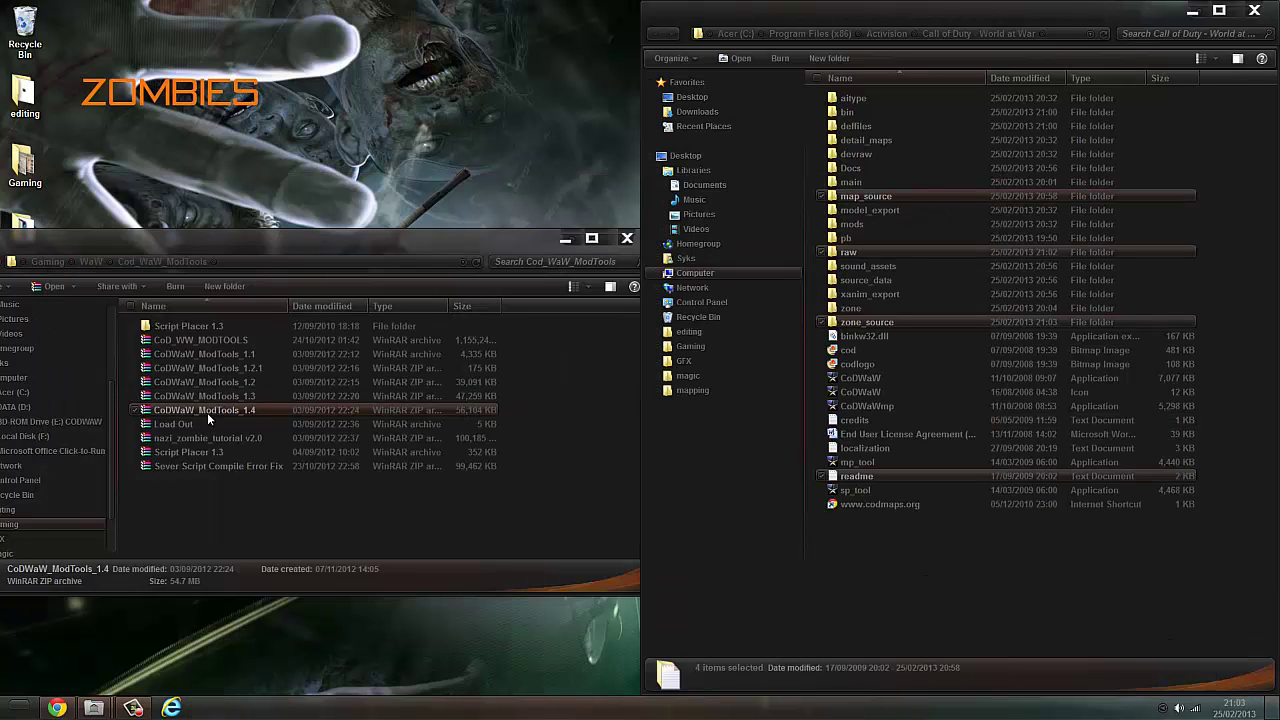
# Step: Open nazi_zombie_tutorial v2.0.zip and select bin through both README files
pyautogui.doubleClick(189, 436)
pyautogui.moveTo(229, 562); pyautogui.dragTo(232, 383)
pyautogui.moveTo(232, 383); pyautogui.dragTo(692, 596)
# Step: Move the tutorial contents into the World at War folder, merging bin, replacing all conflicts and skipping the missing item
pyautogui.moveTo(1139, 602); pyautogui.dragTo(1172, 581)
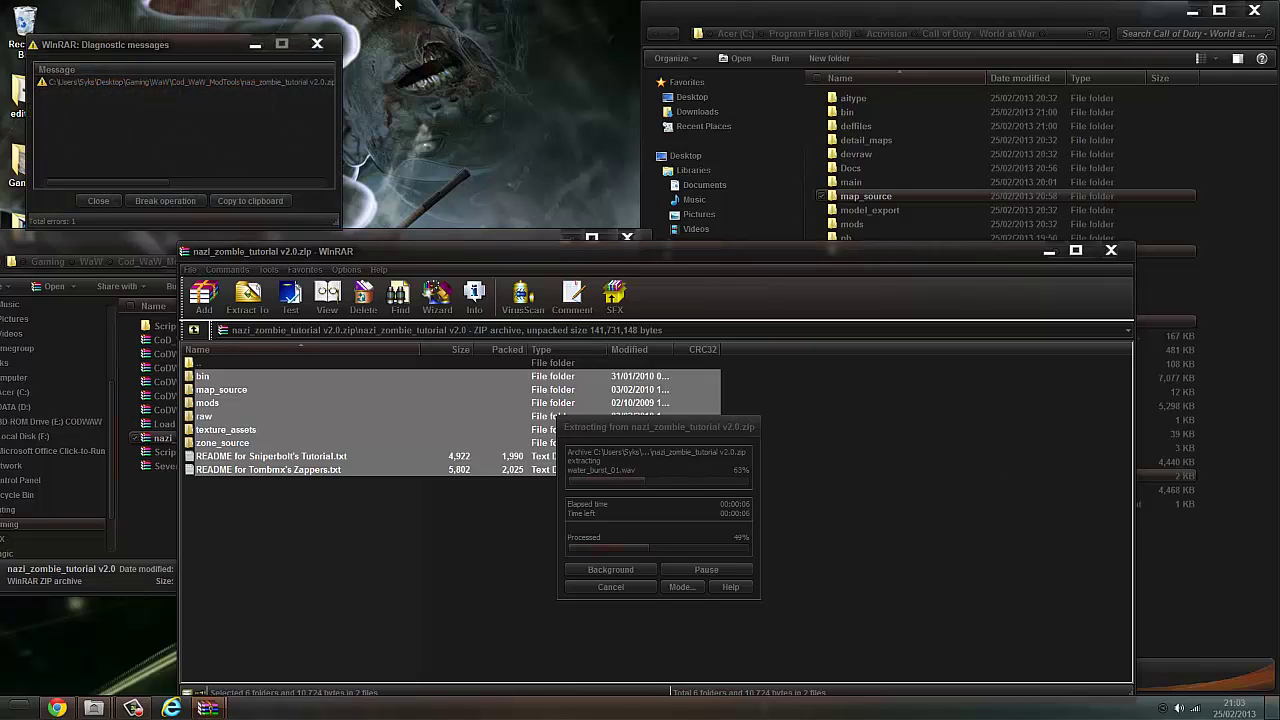
pyautogui.moveTo(119, 183); pyautogui.dragTo(288, 201)
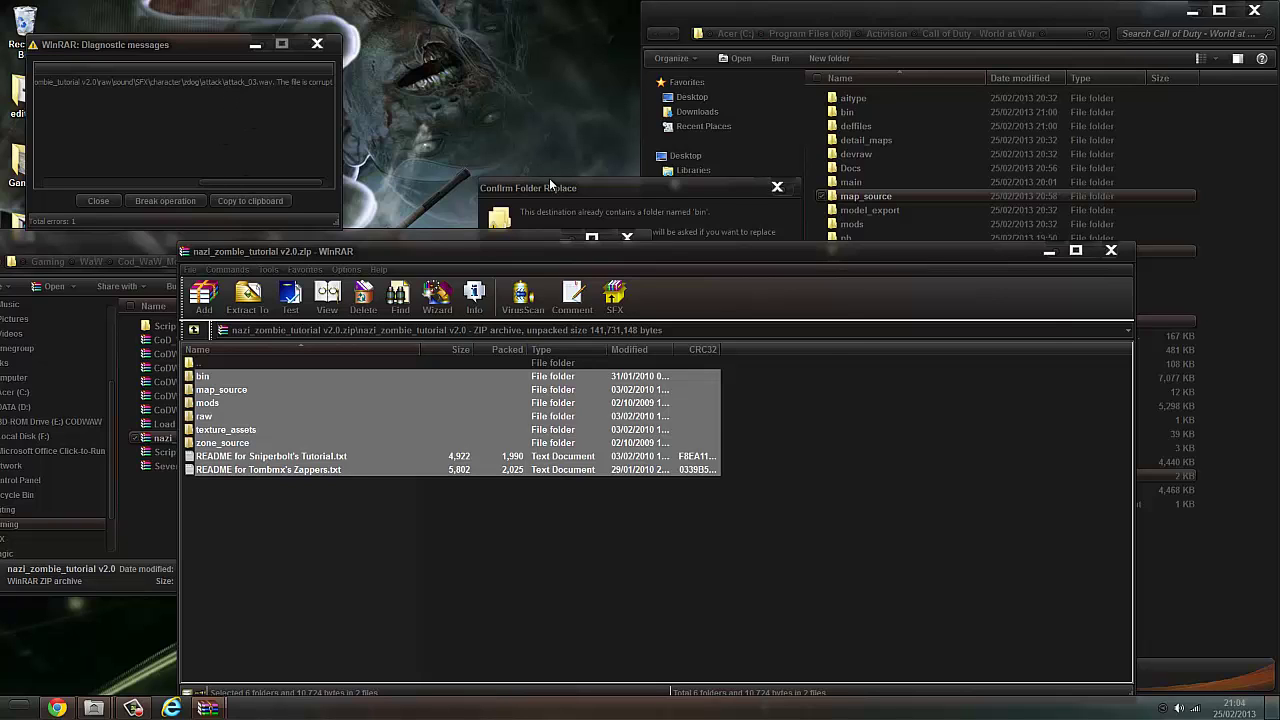
pyautogui.click(572, 190)
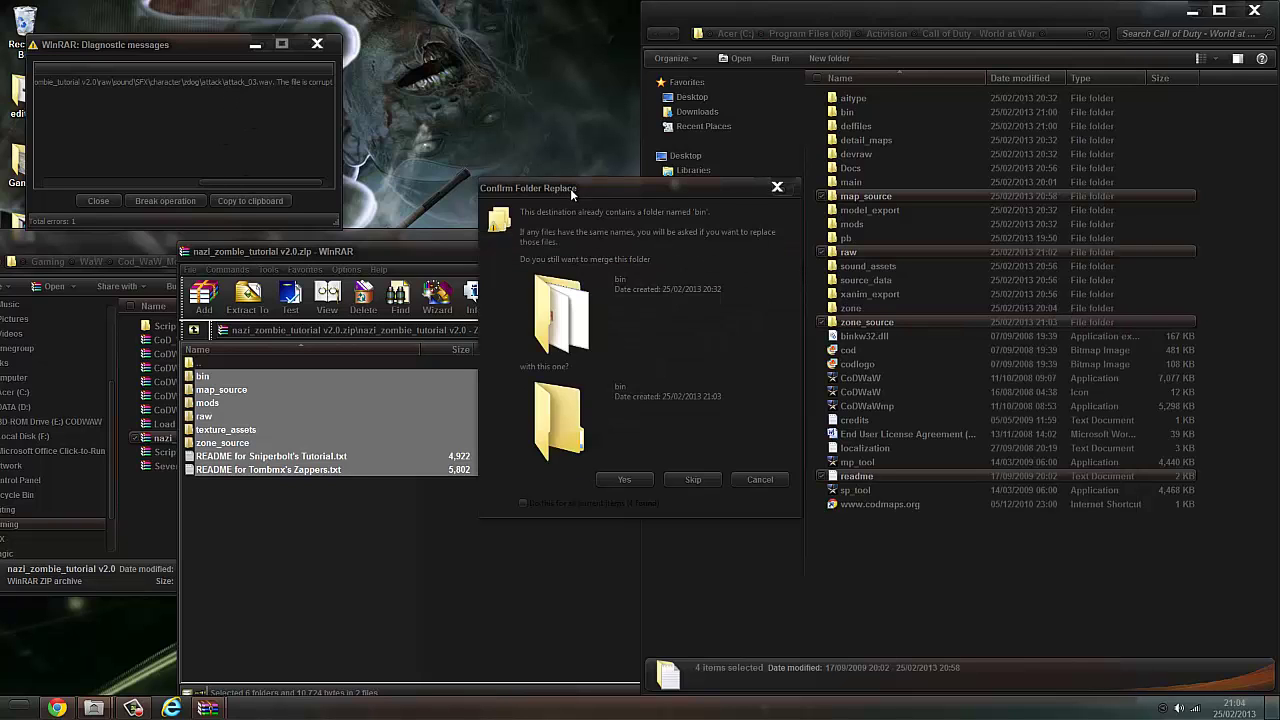
pyautogui.click(600, 482)
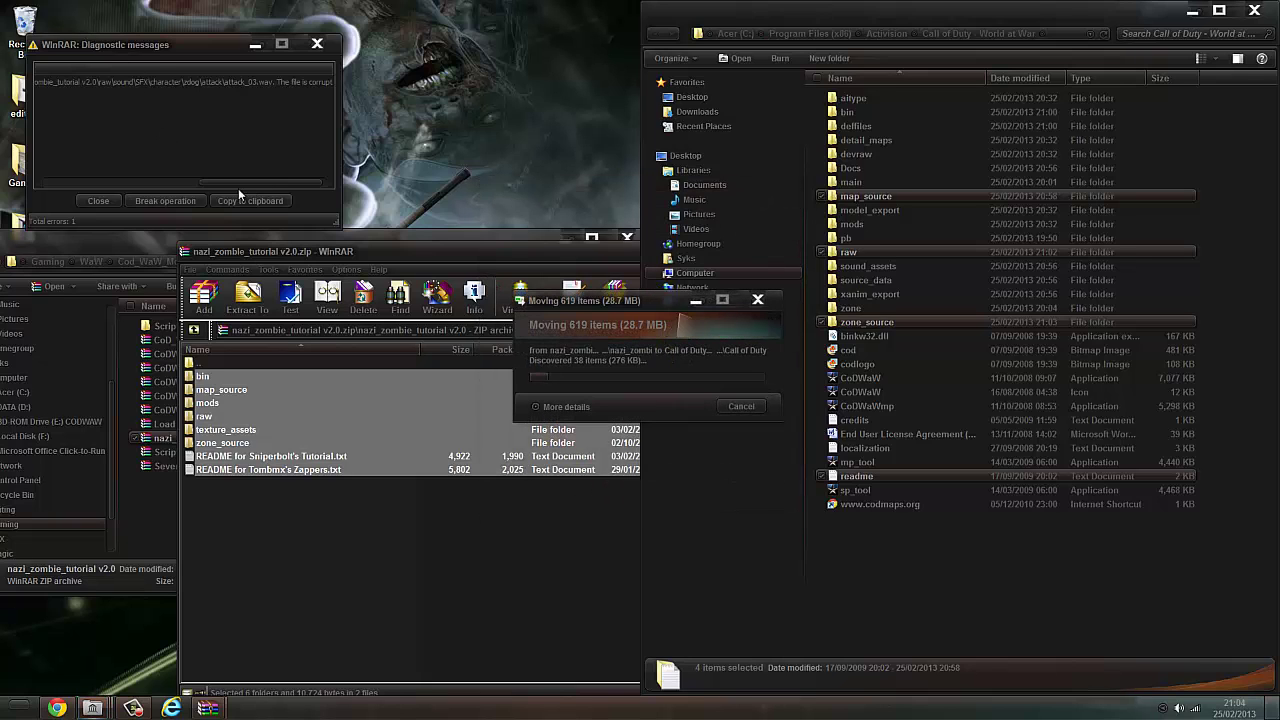
pyautogui.click(534, 510)
pyautogui.click(588, 300)
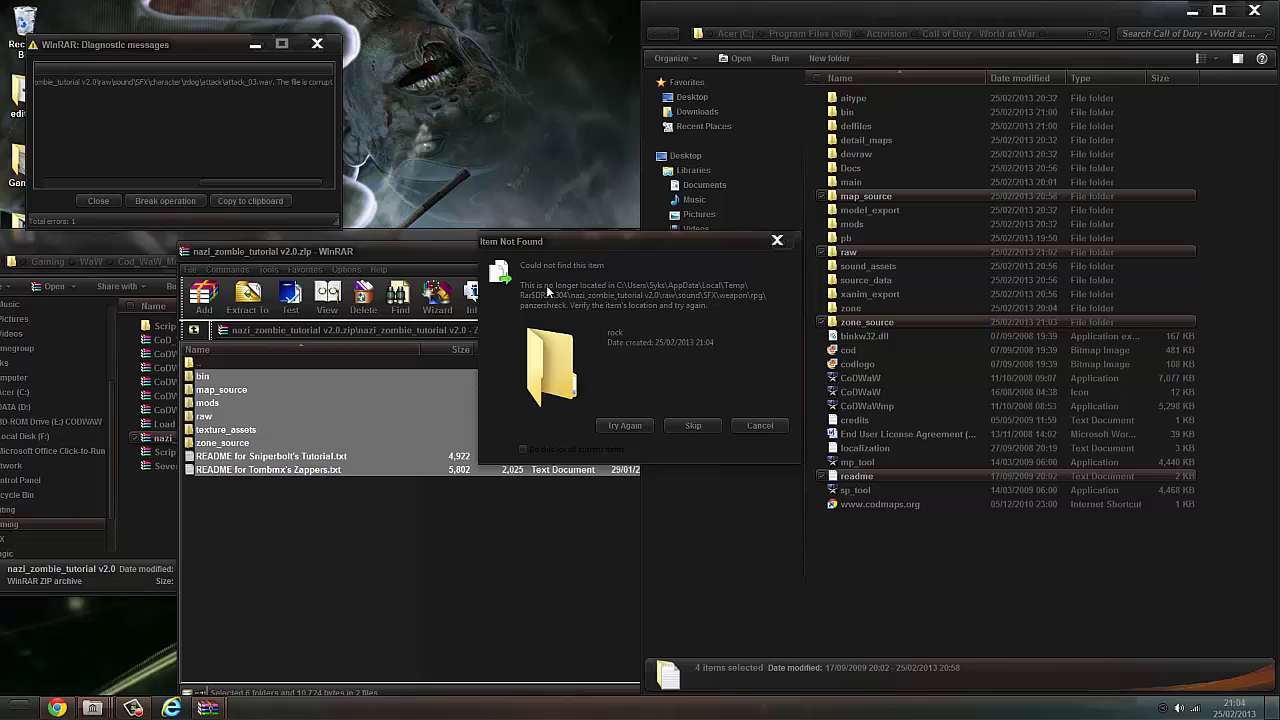
pyautogui.click(689, 428)
pyautogui.click(627, 401)
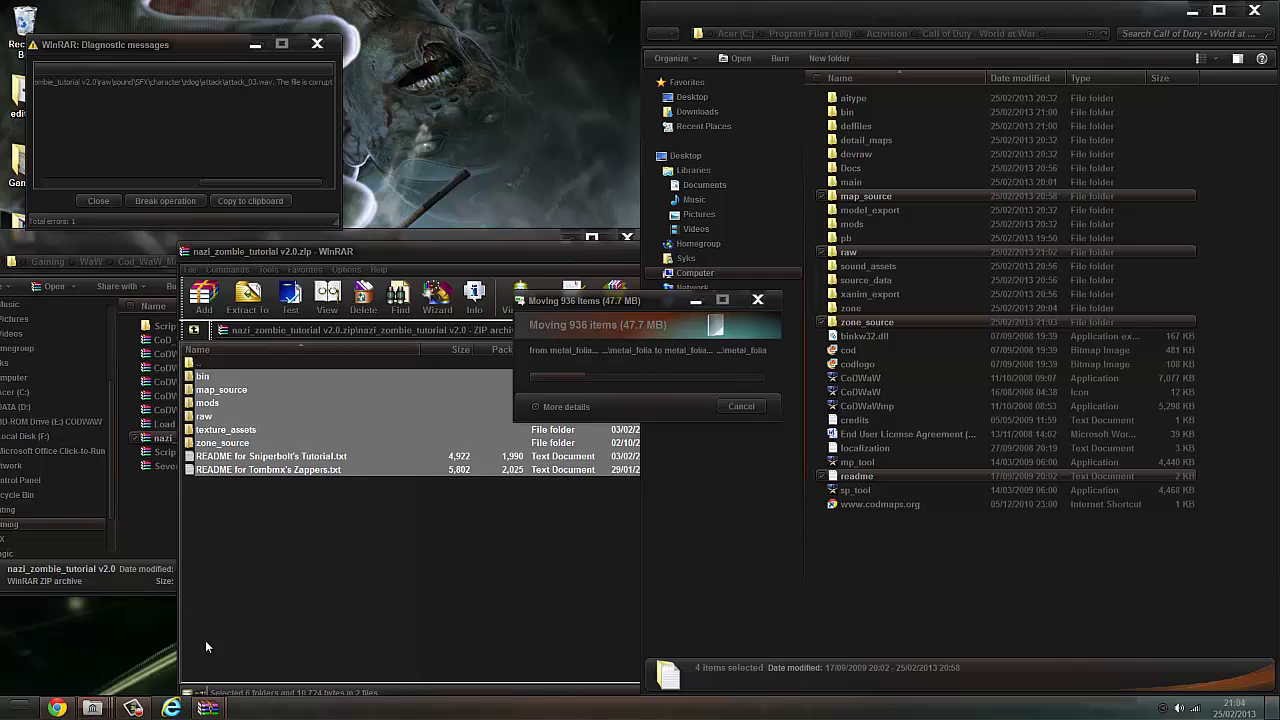
pyautogui.click(317, 44)
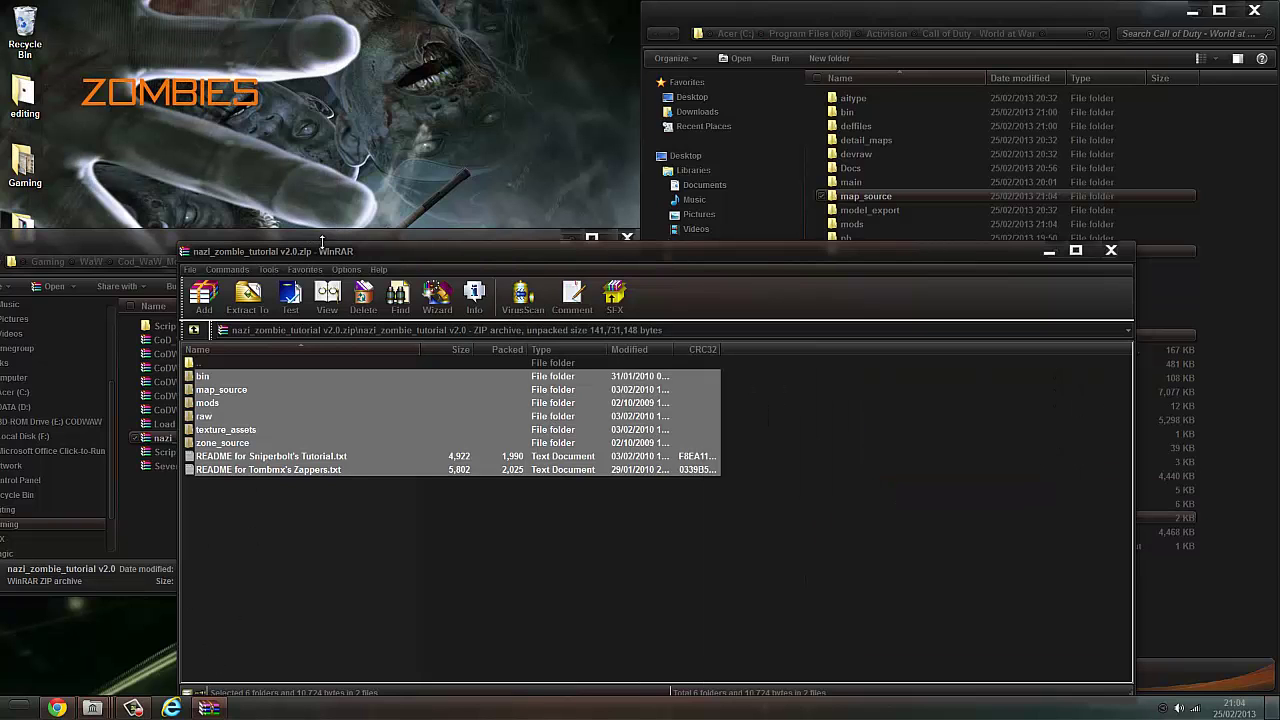
# Step: Close the zombie tutorial archive and check the game's raw folder contents
pyautogui.click(831, 548)
pyautogui.moveTo(863, 250); pyautogui.dragTo(508, 432)
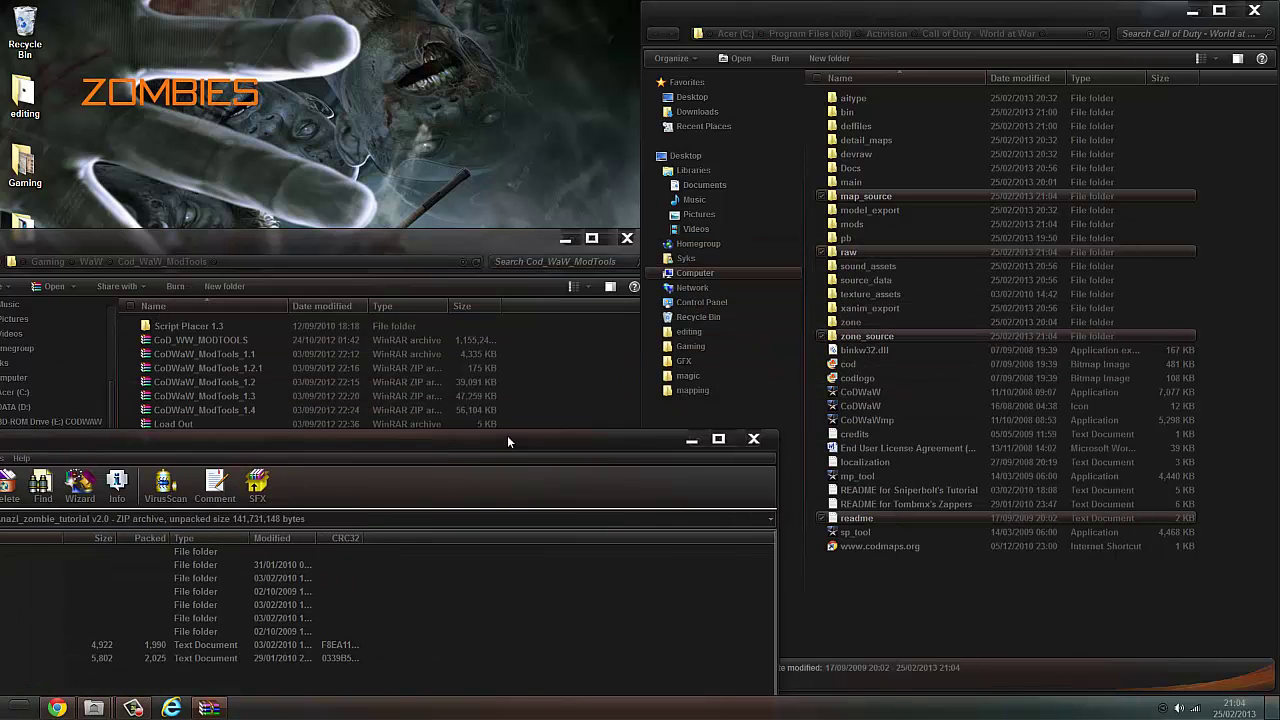
pyautogui.click(757, 433)
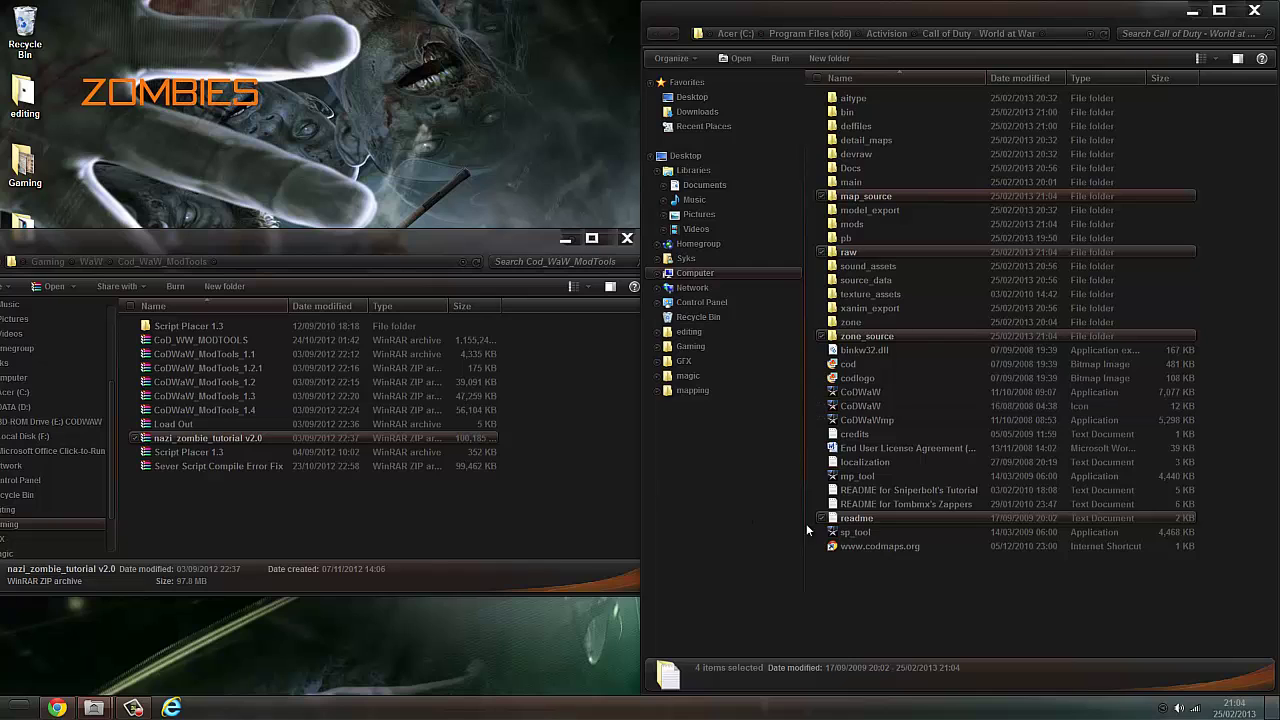
pyautogui.click(931, 569)
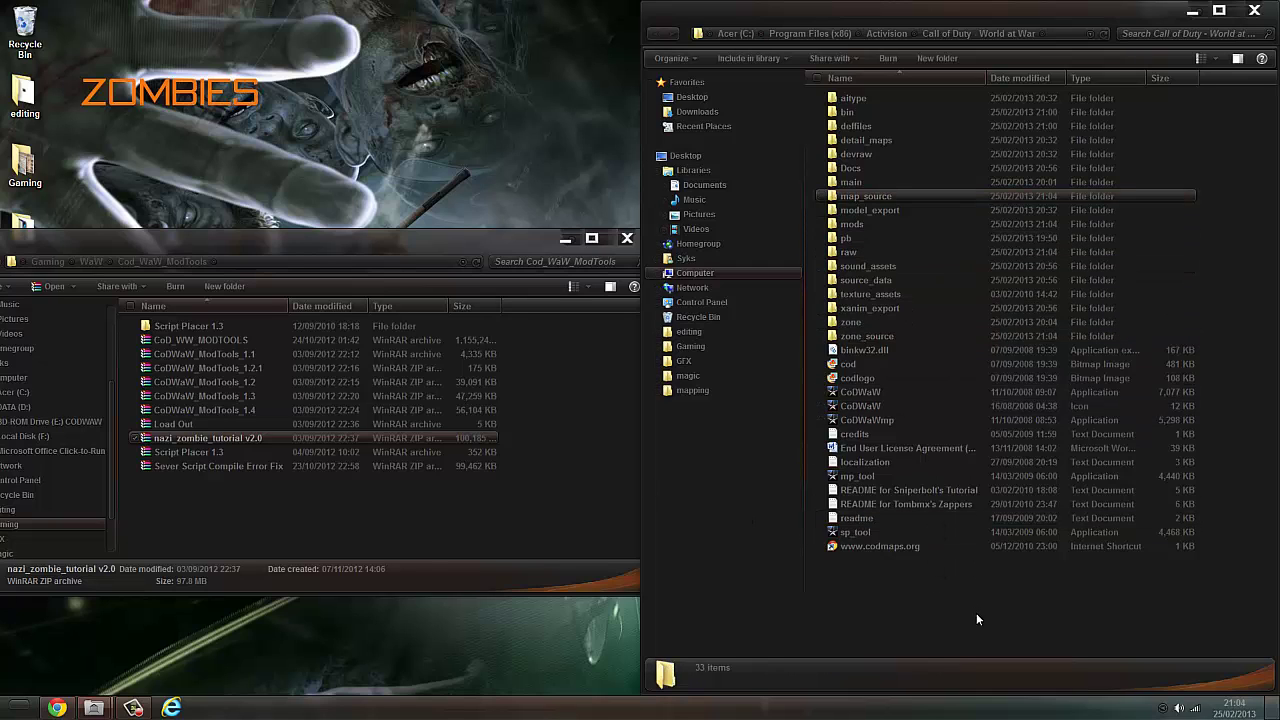
pyautogui.doubleClick(878, 248)
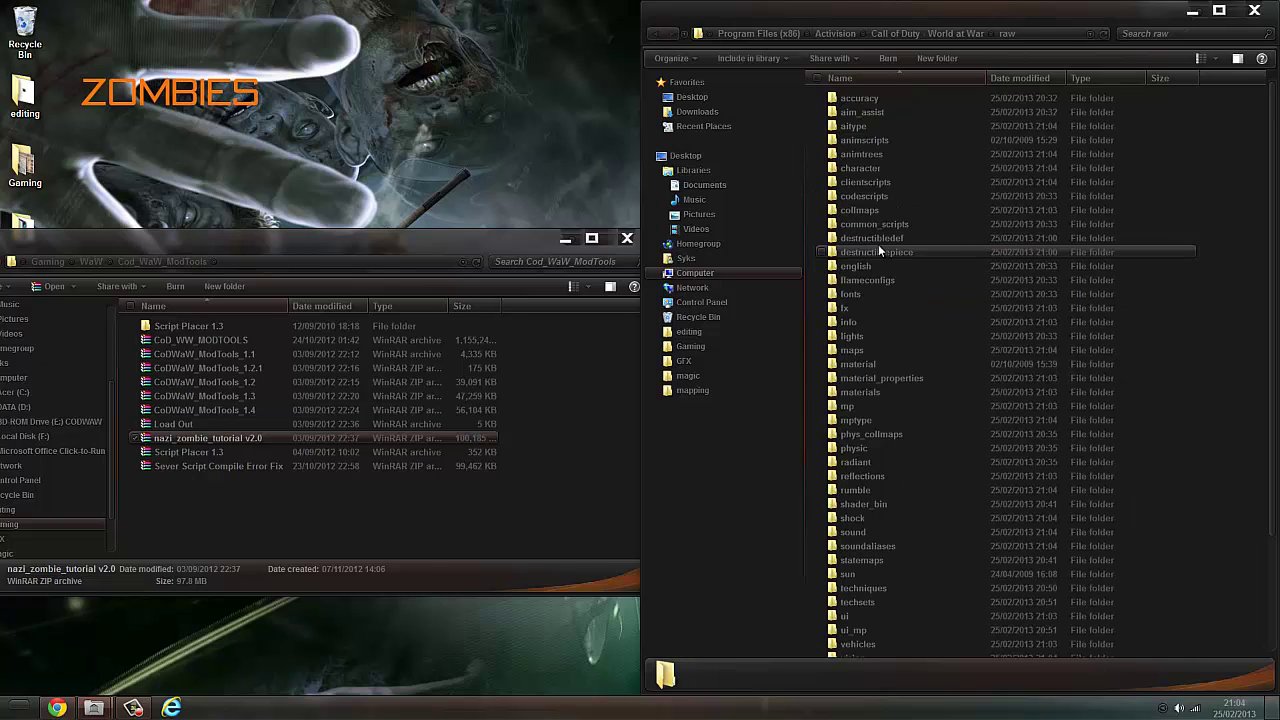
pyautogui.click(662, 37)
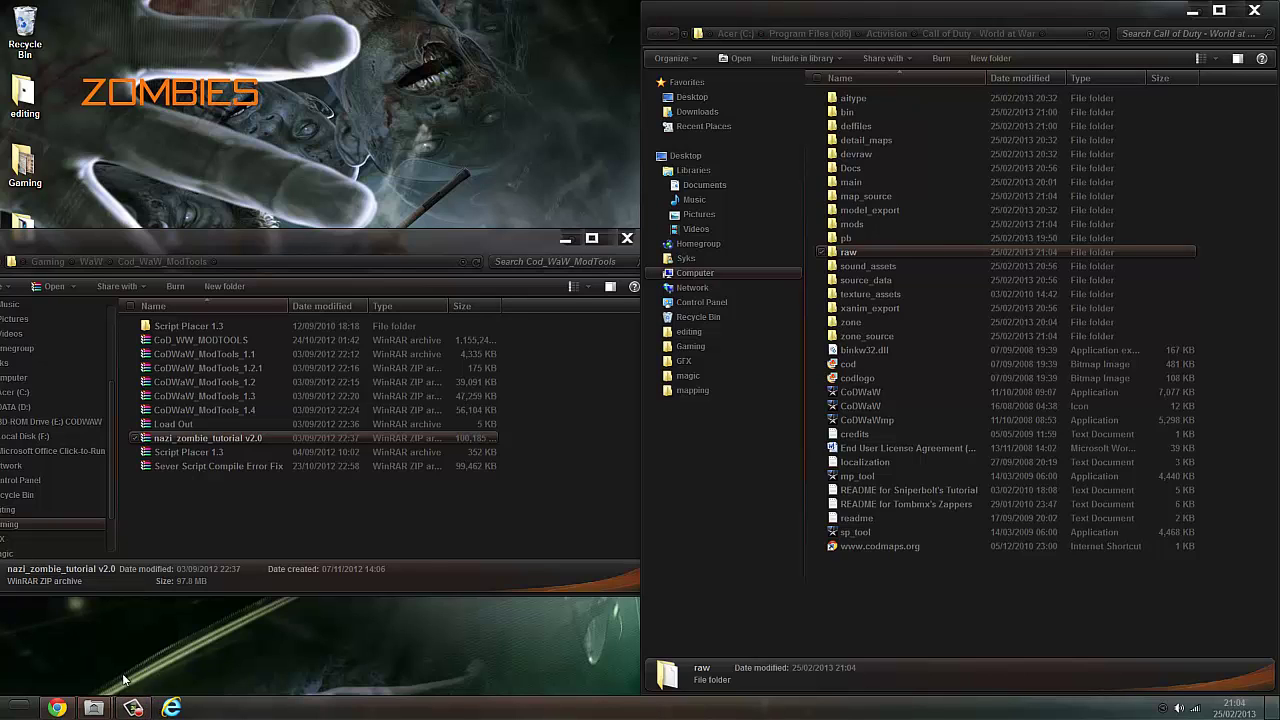
# Step: Go to mods\nazi_zombie_tutorial under World at War and open the Load Out archive
pyautogui.click(133, 708)
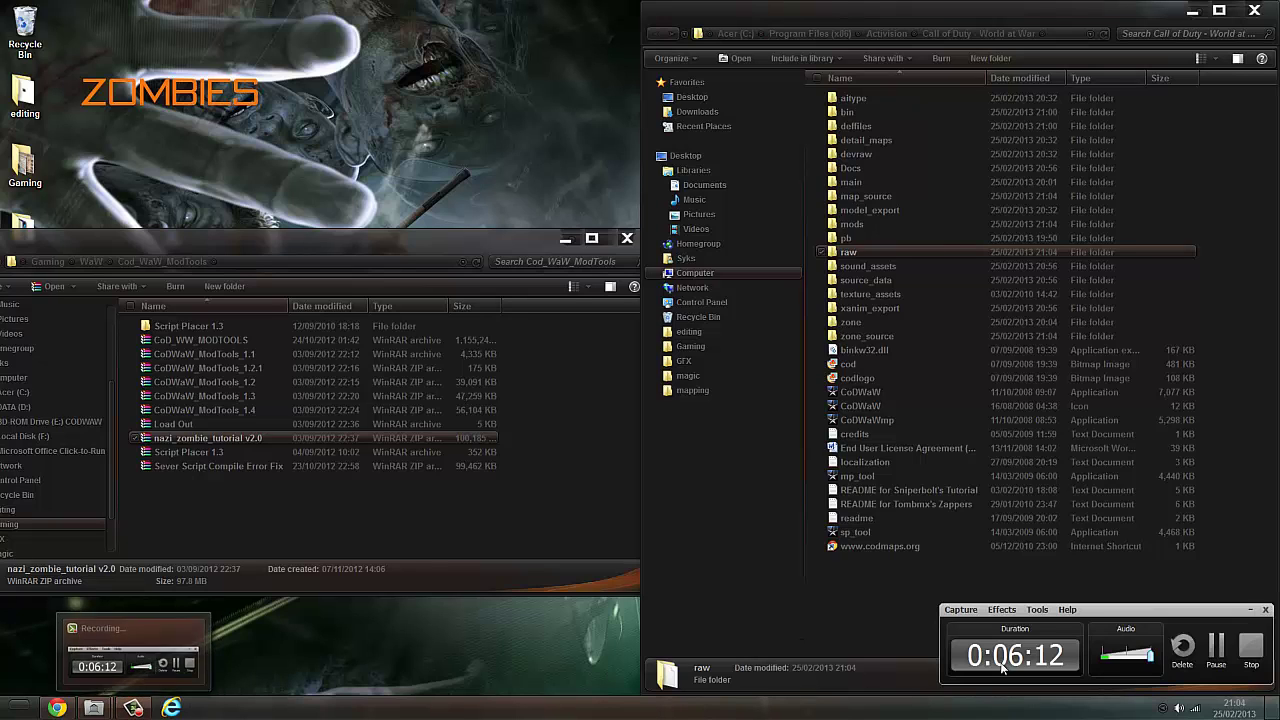
pyautogui.click(1212, 648)
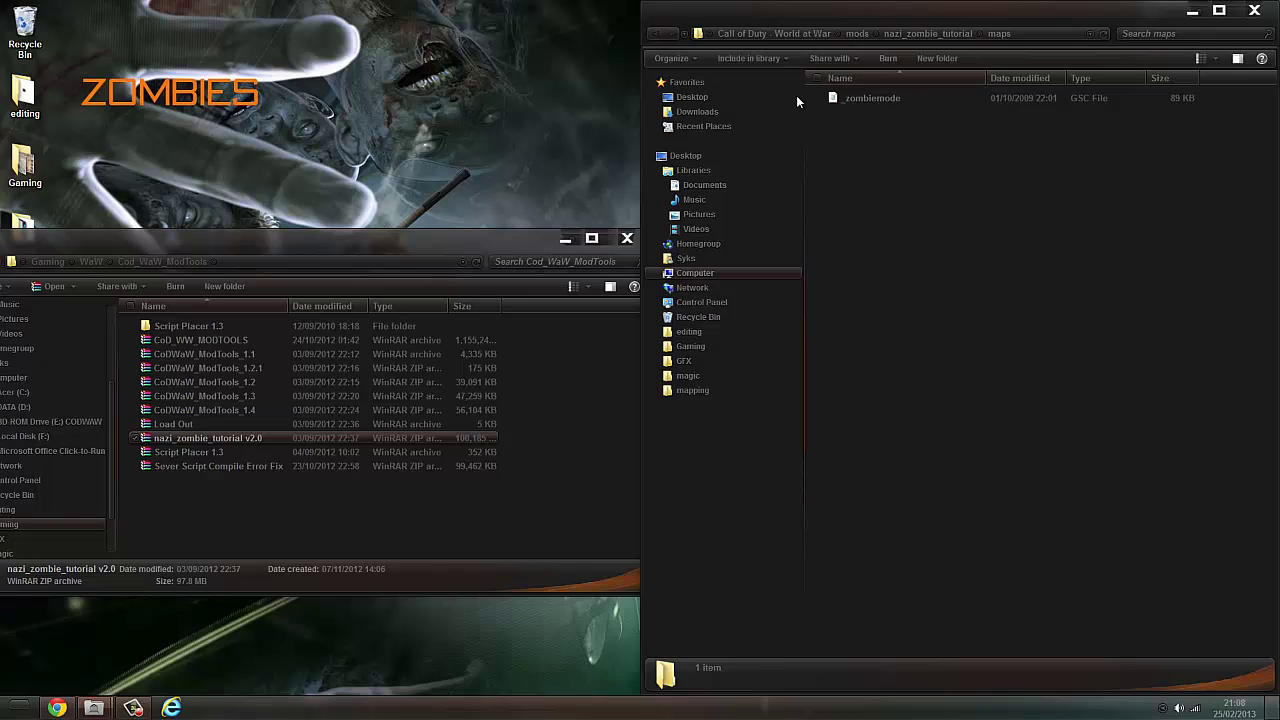
pyautogui.click(828, 30)
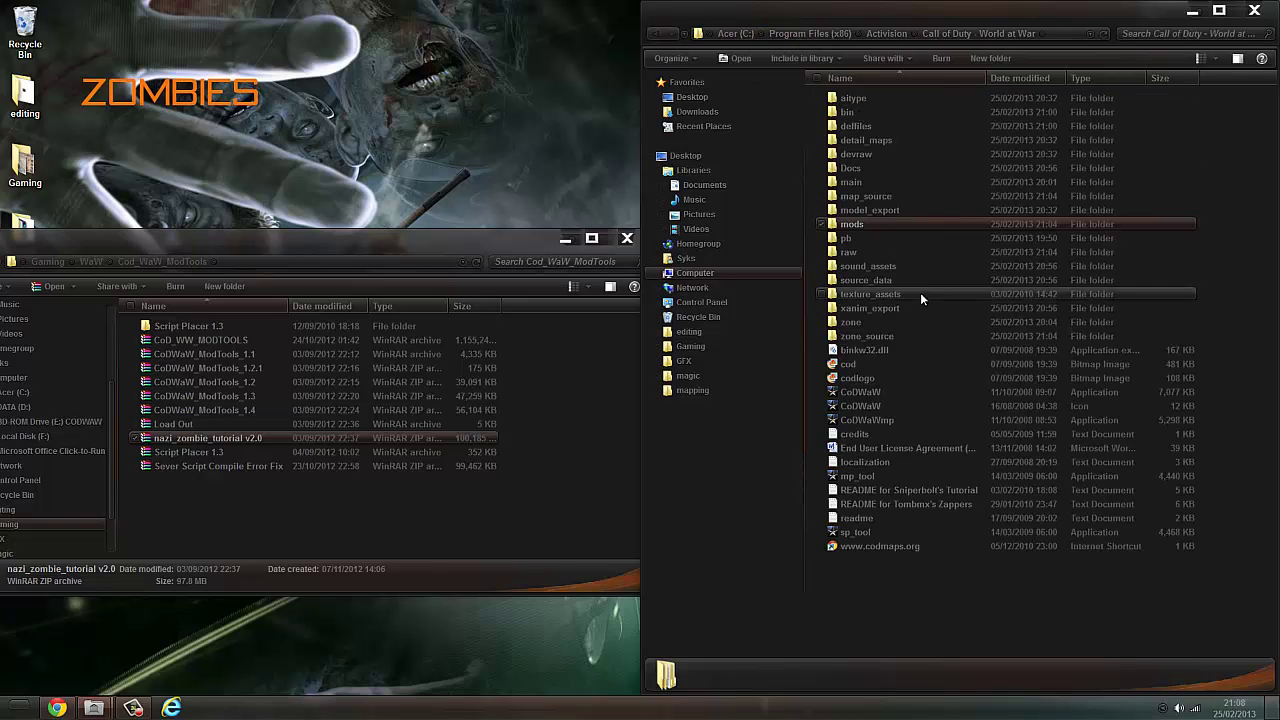
pyautogui.doubleClick(907, 224)
pyautogui.doubleClick(886, 133)
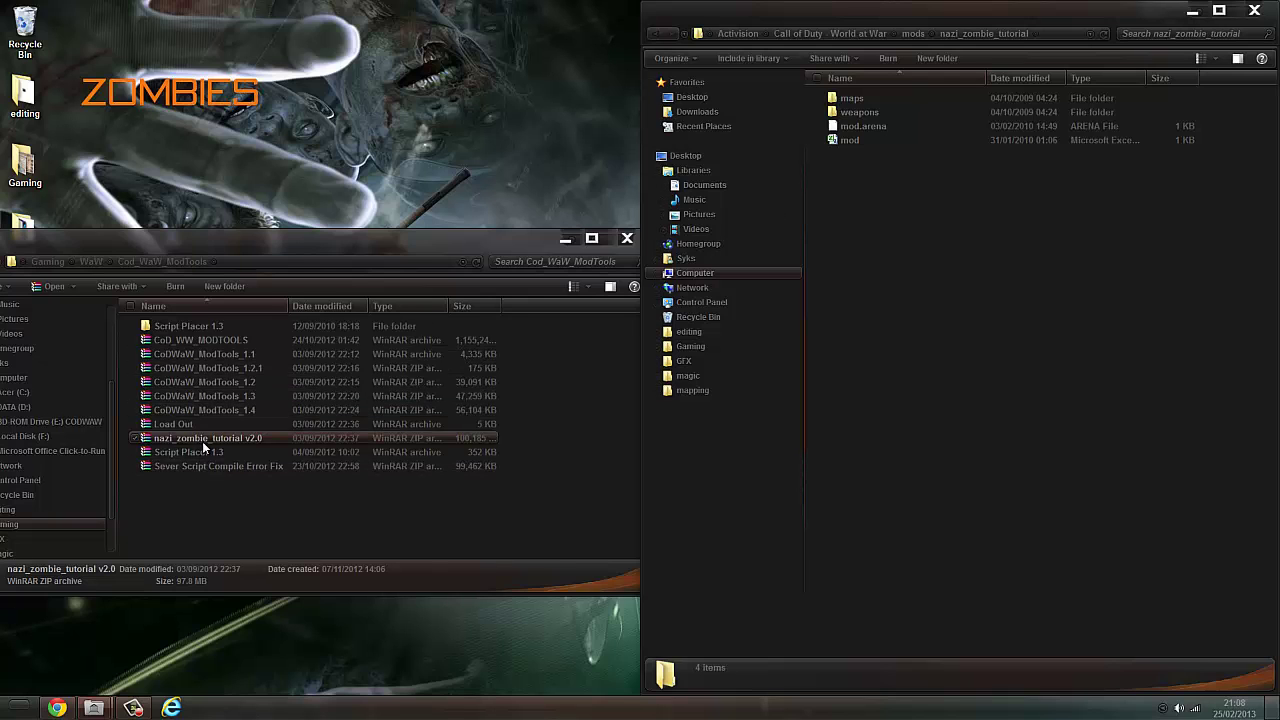
pyautogui.doubleClick(194, 424)
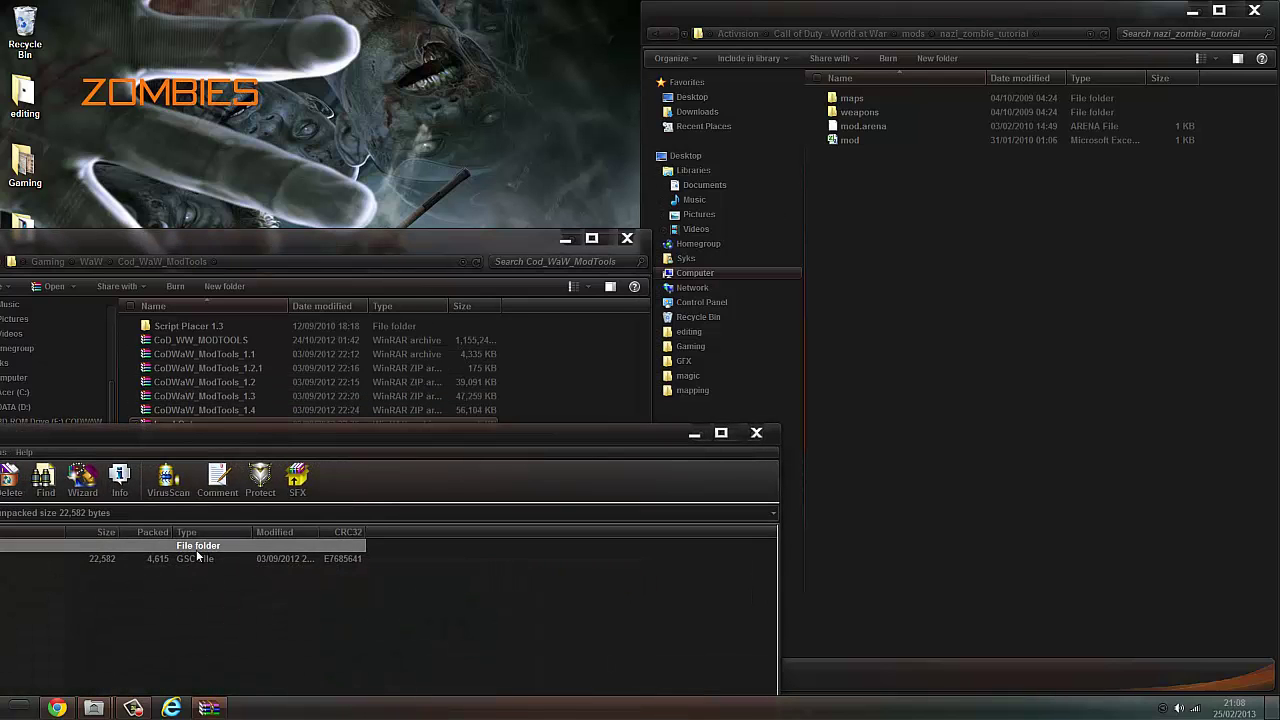
# Step: Extract the _loadout GSC script into the nazi_zombie_tutorial maps folder beside _zombiemode
pyautogui.moveTo(142, 578); pyautogui.dragTo(930, 352)
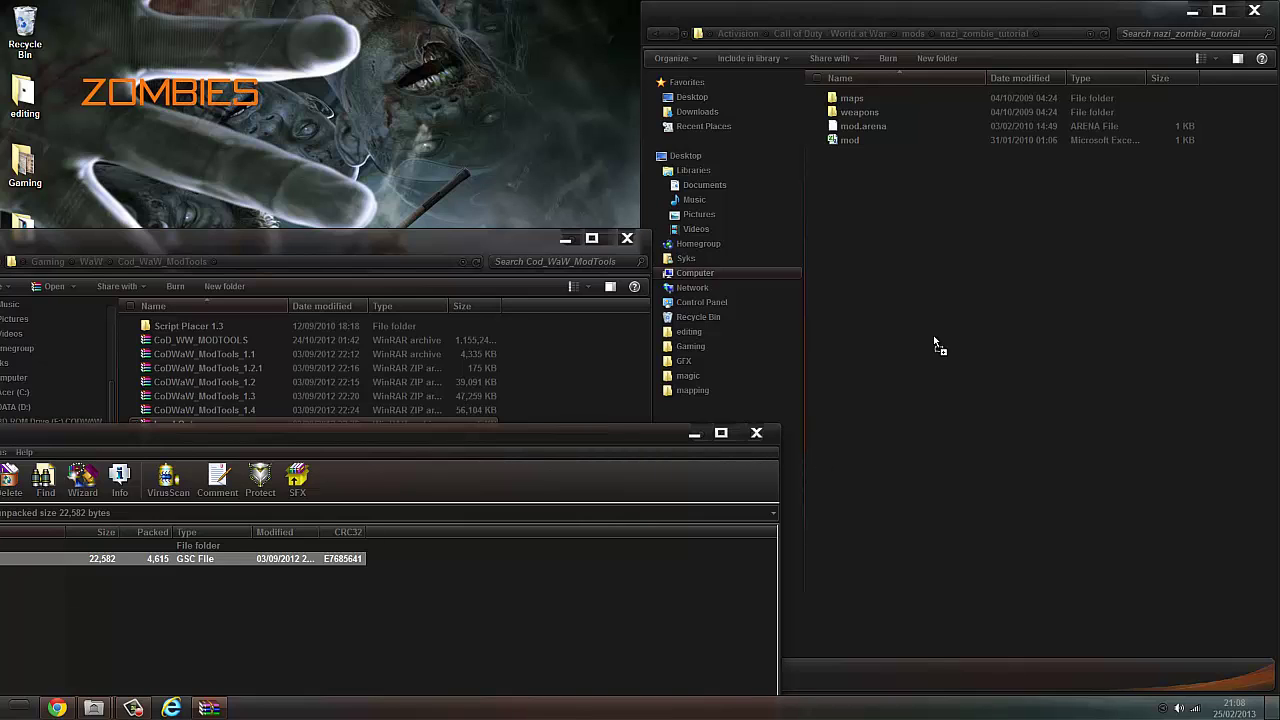
pyautogui.moveTo(517, 577); pyautogui.dragTo(860, 98)
pyautogui.doubleClick(855, 98)
pyautogui.moveTo(63, 557); pyautogui.dragTo(322, 568)
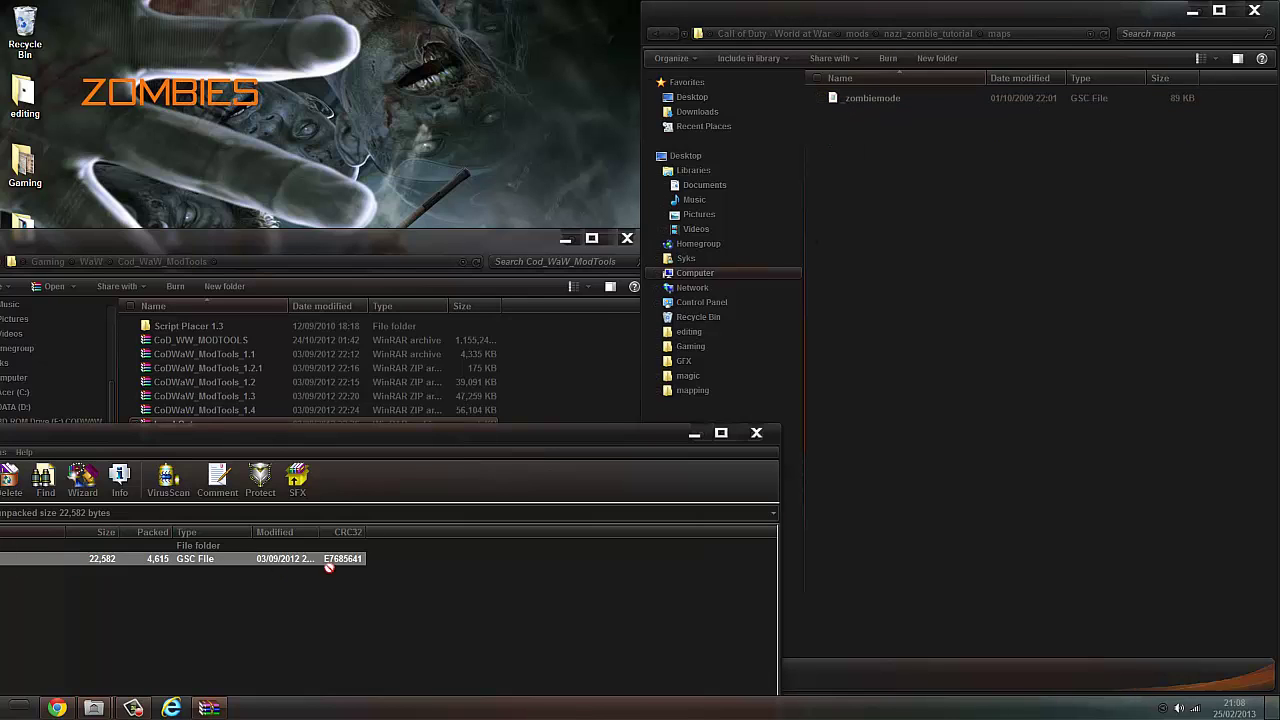
pyautogui.moveTo(1120, 290); pyautogui.dragTo(1025, 297)
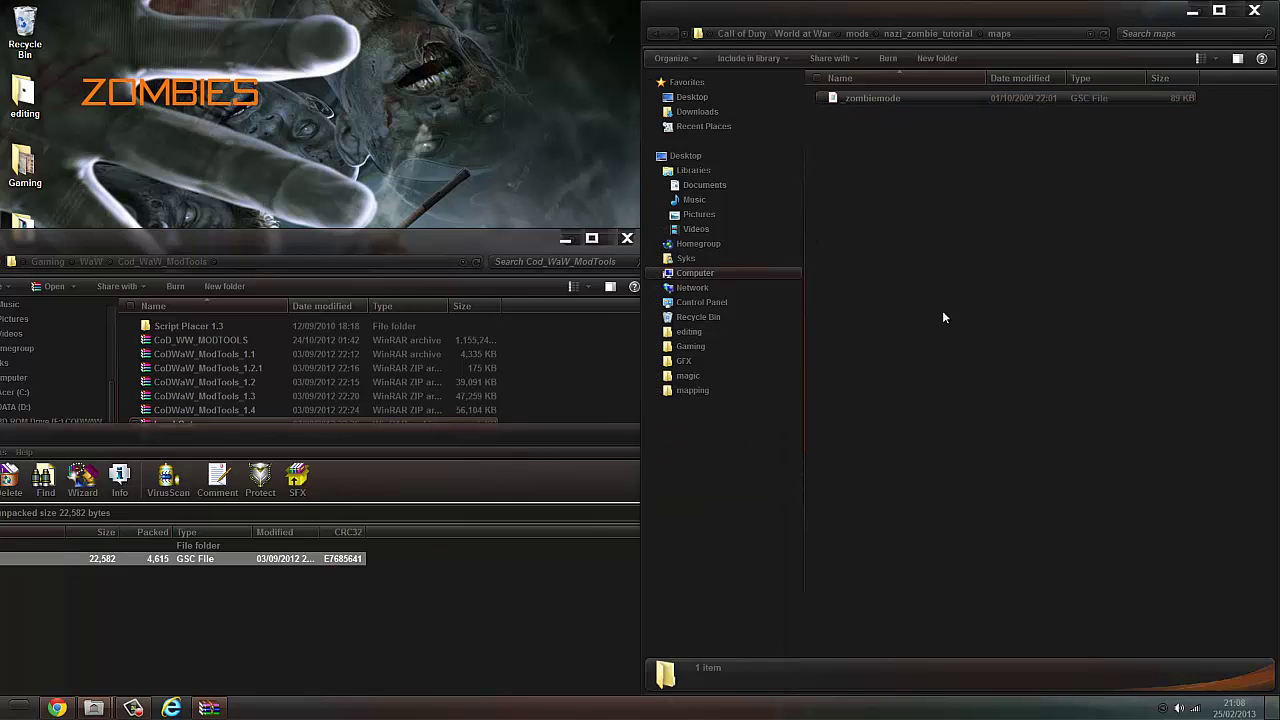
# Step: Go back up through nazi_zombie_tutorial and mods to the World at War folder
pyautogui.click(441, 438)
pyautogui.click(930, 34)
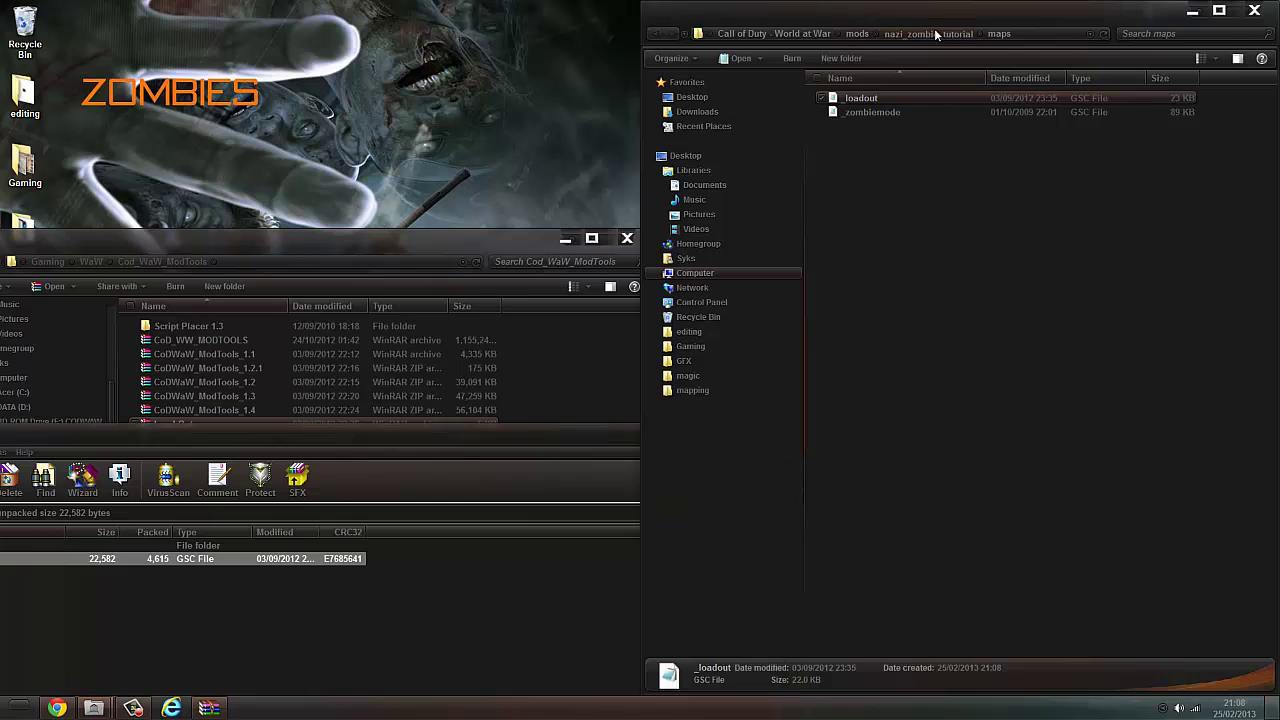
pyautogui.click(913, 34)
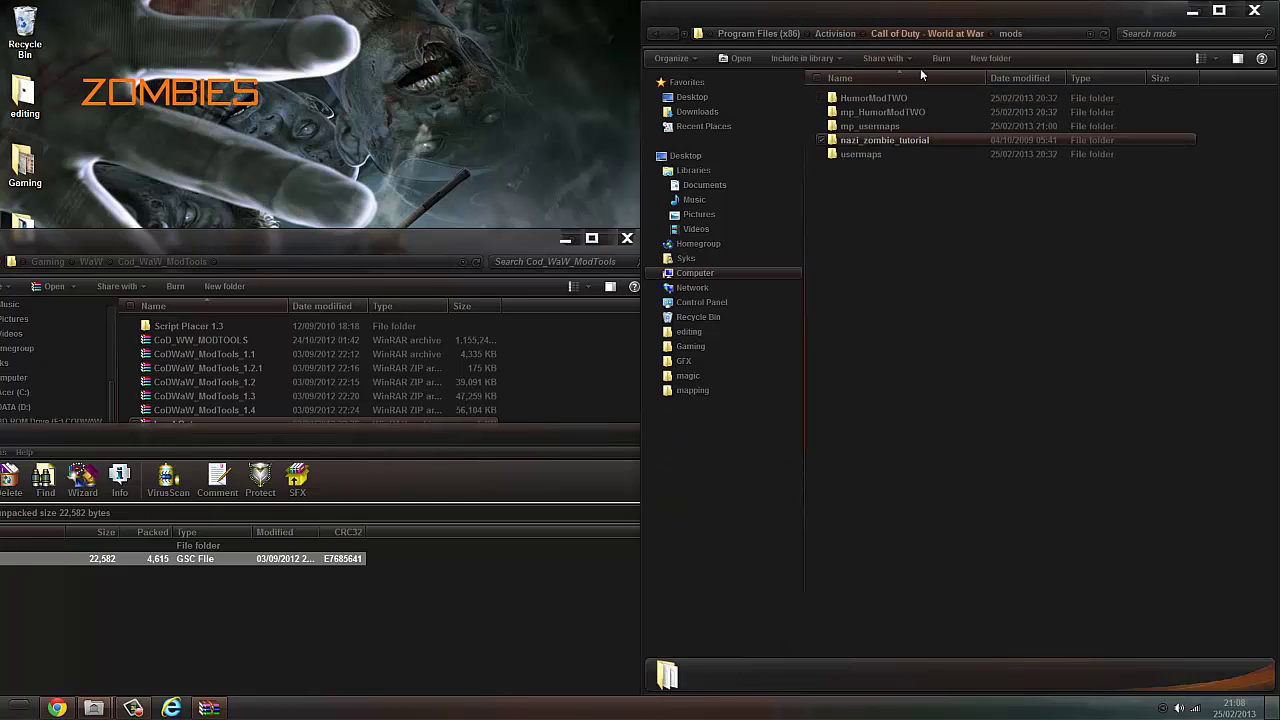
pyautogui.click(900, 34)
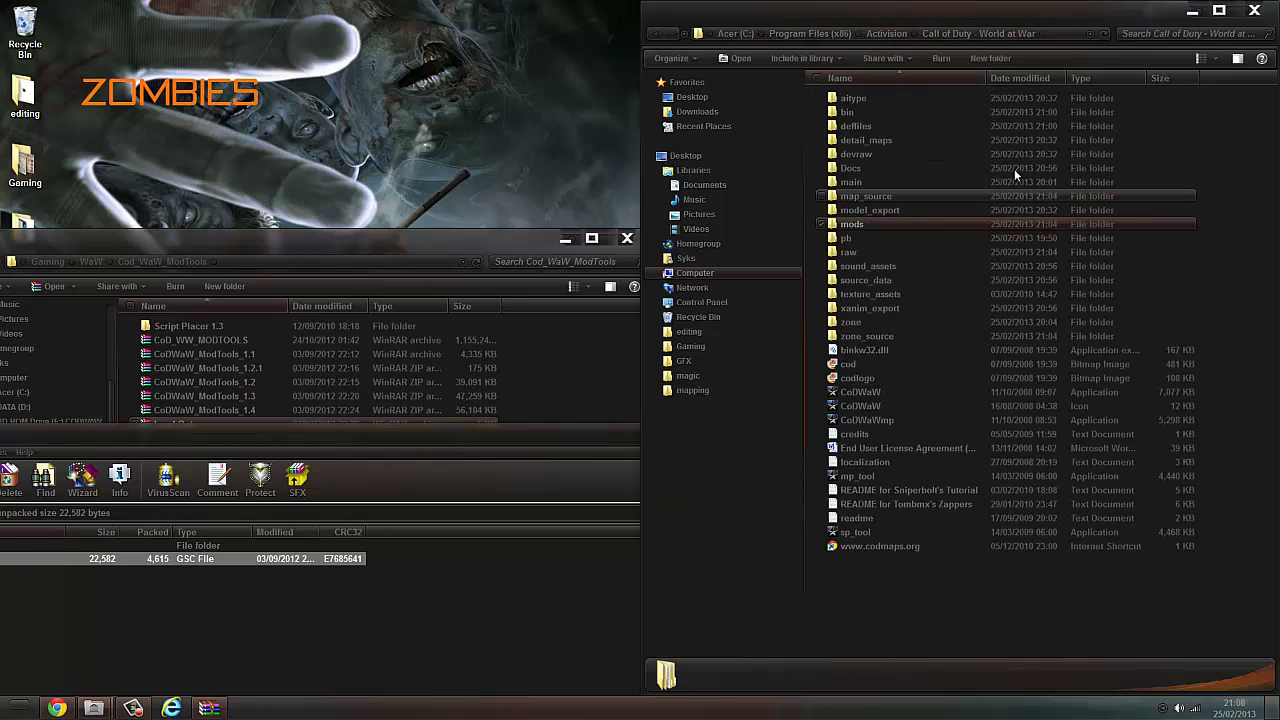
# Step: Replace the old _loadout.gsc in raw\maps with the archive's copy, then close WinRAR
pyautogui.doubleClick(938, 253)
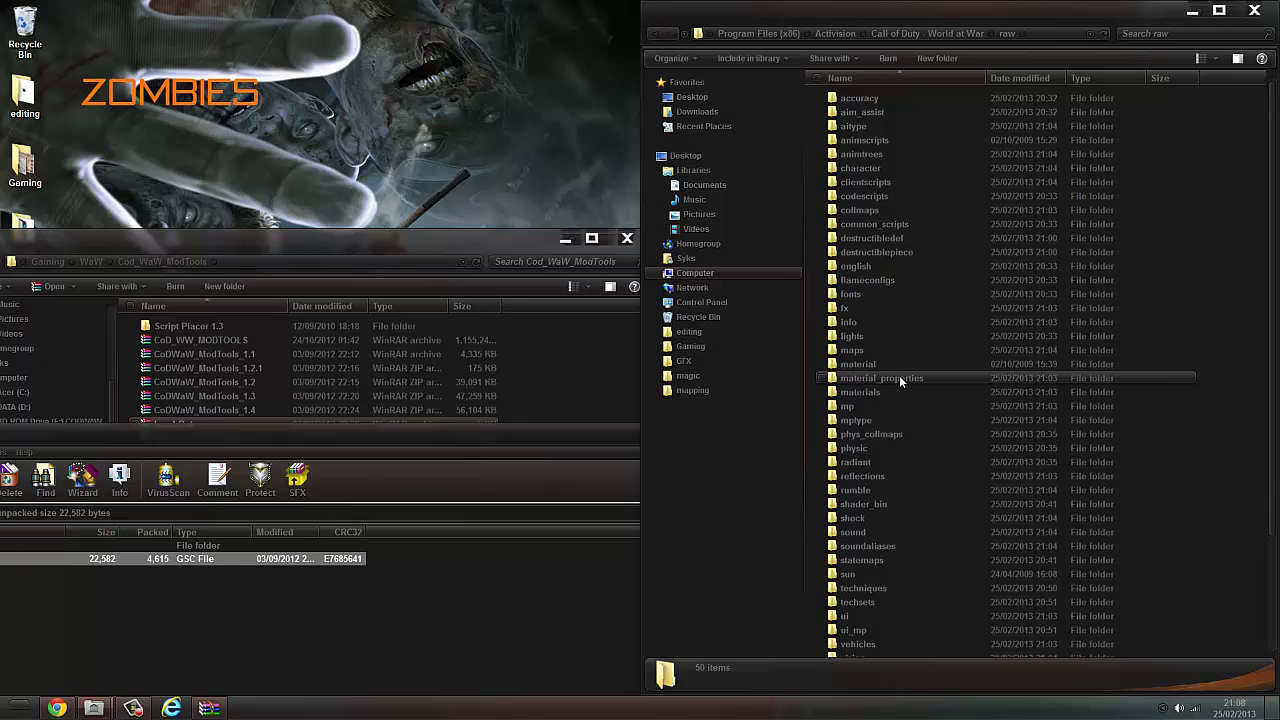
pyautogui.doubleClick(881, 351)
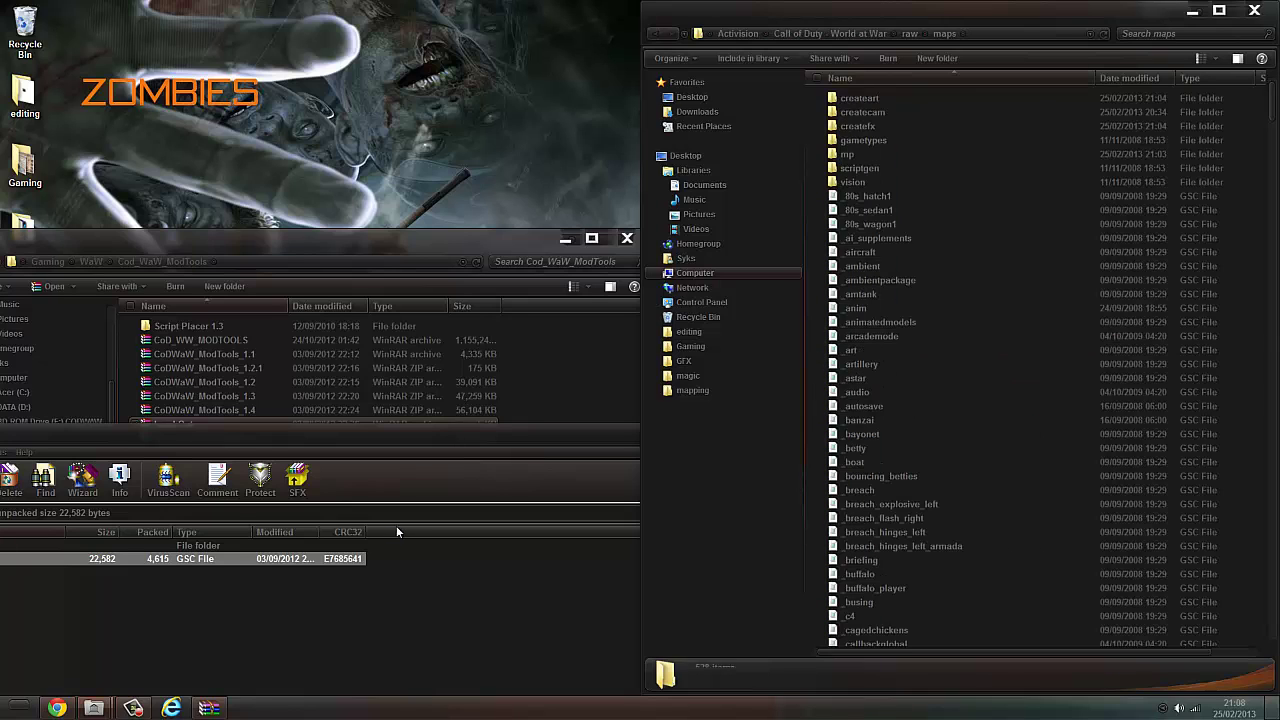
pyautogui.moveTo(170, 558); pyautogui.dragTo(1253, 493)
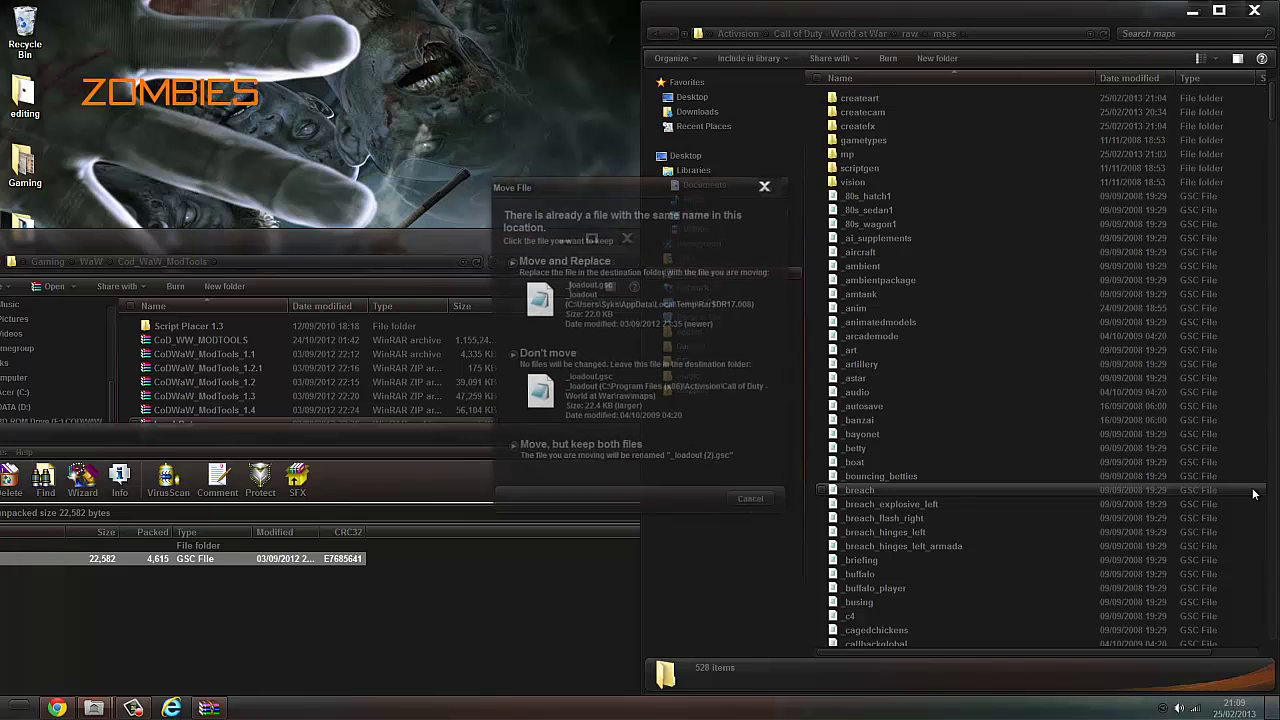
pyautogui.click(710, 310)
pyautogui.click(626, 410)
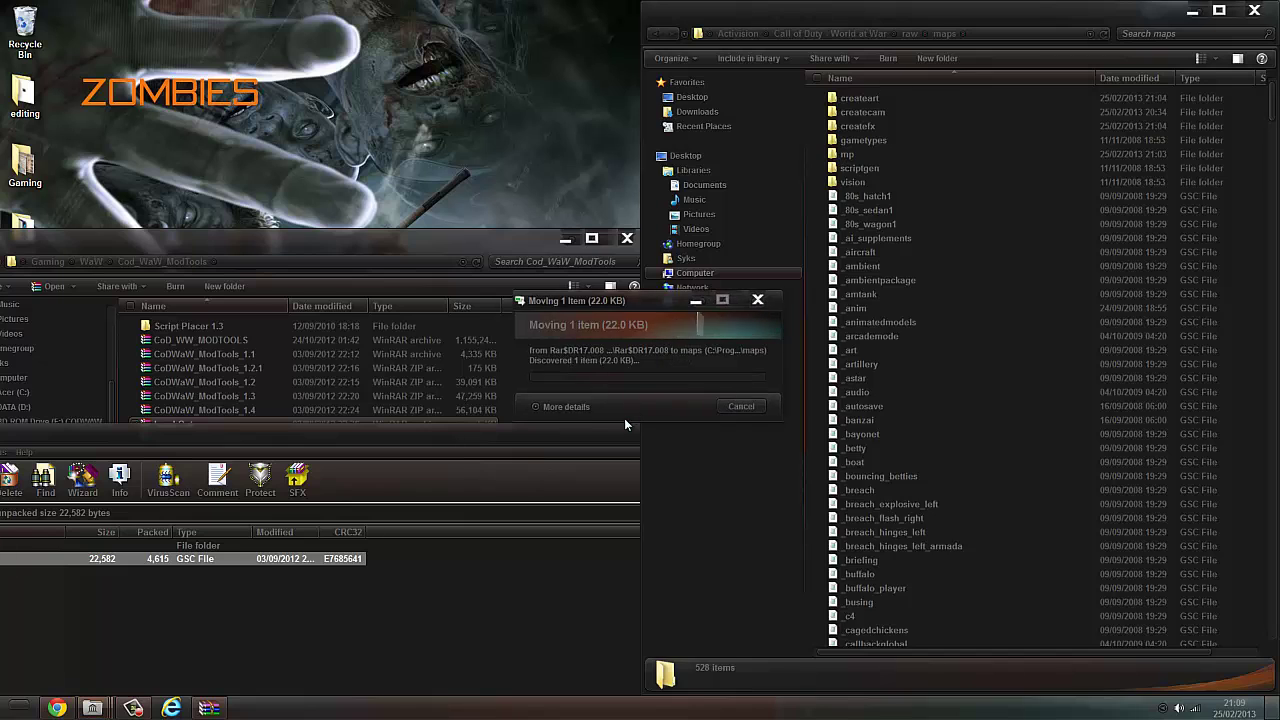
pyautogui.click(503, 426)
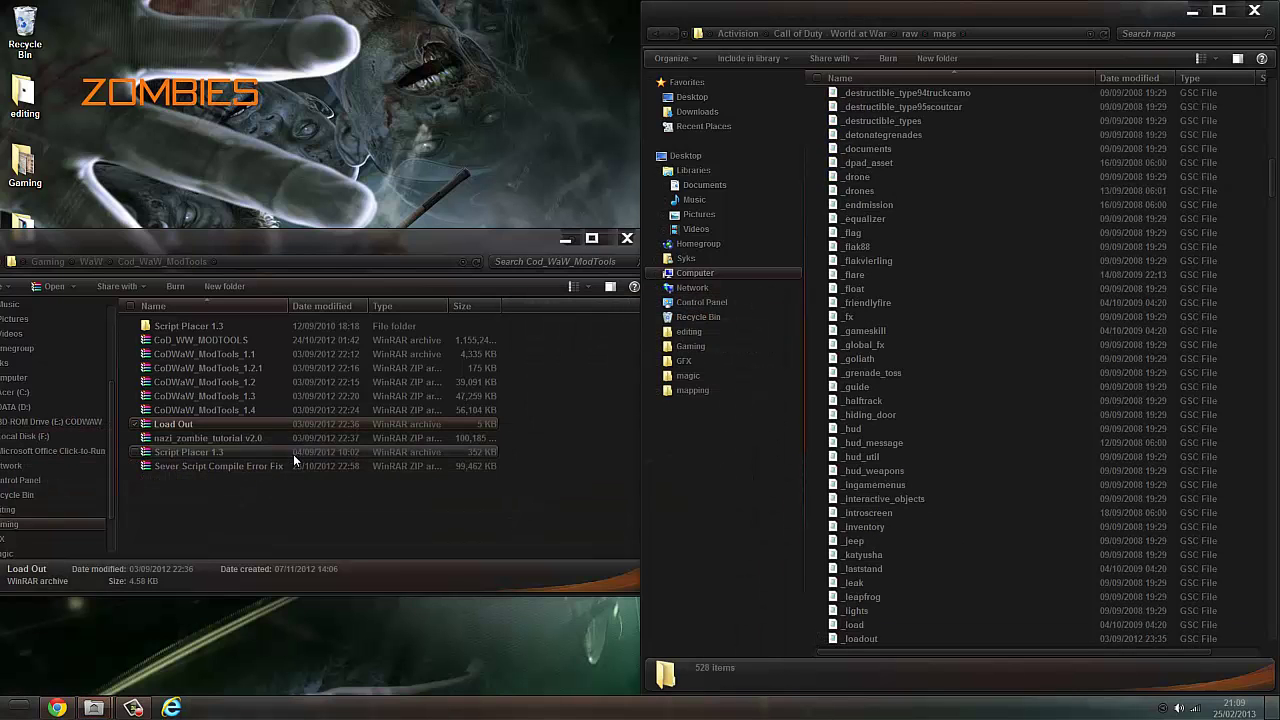
pyautogui.click(859, 32)
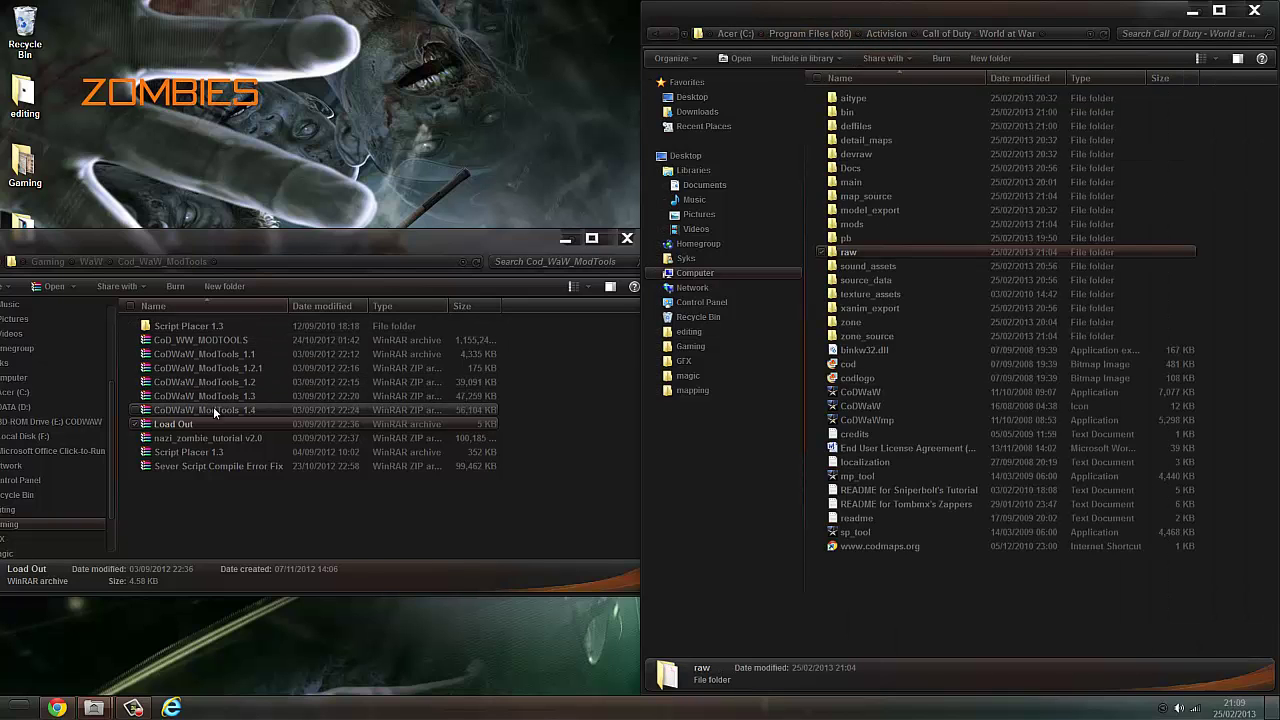
# Step: Move the Script Placer 1.3 folder from its archive into the World at War folder
pyautogui.click(212, 452)
pyautogui.doubleClick(212, 452)
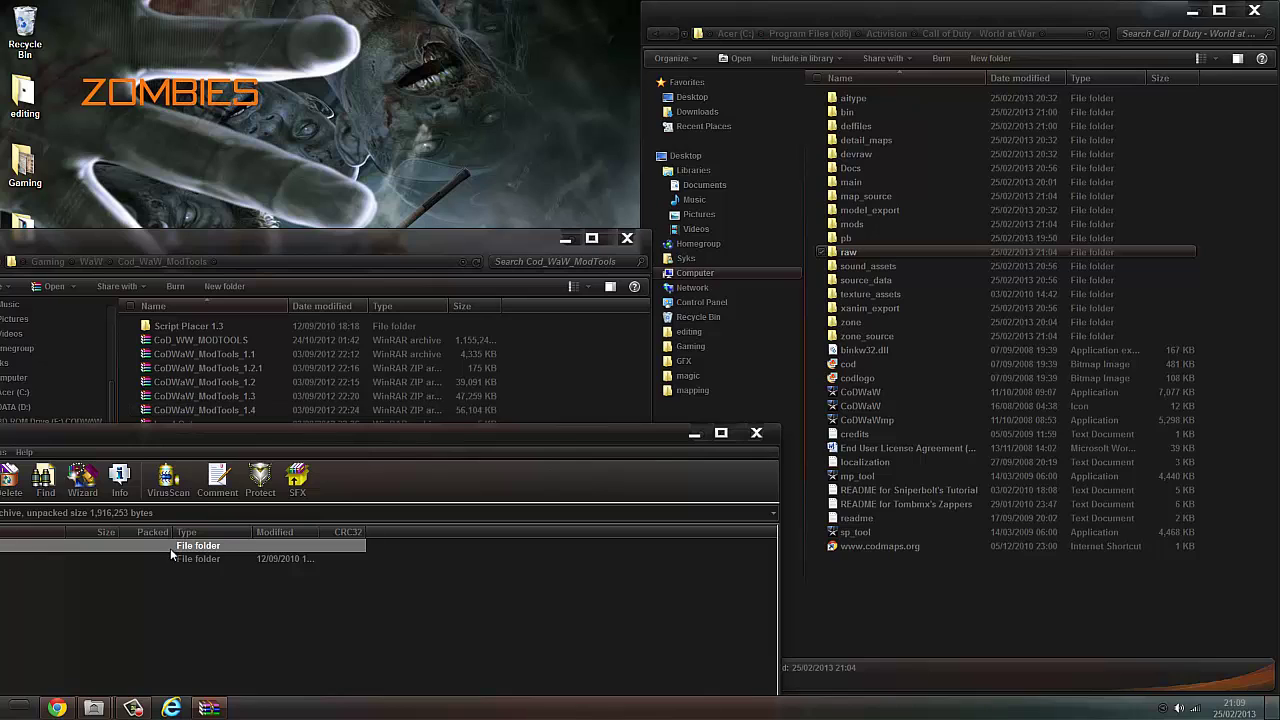
pyautogui.moveTo(148, 561); pyautogui.dragTo(669, 515)
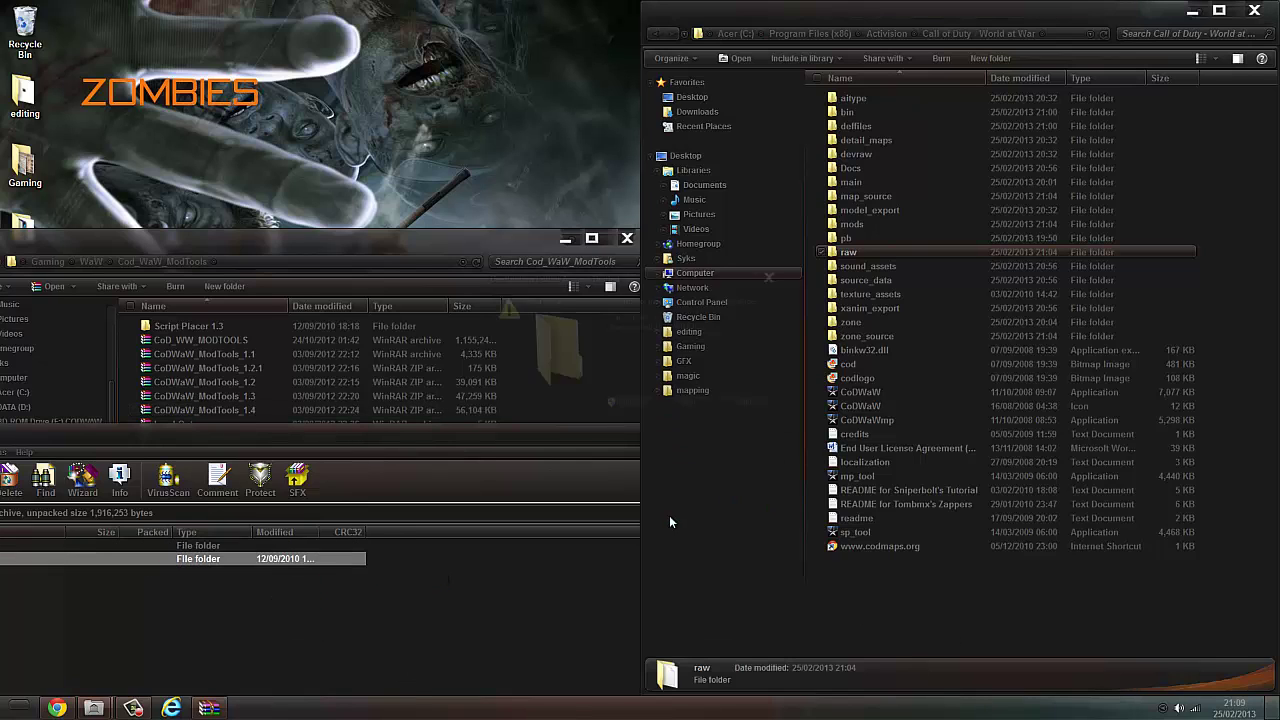
pyautogui.click(624, 410)
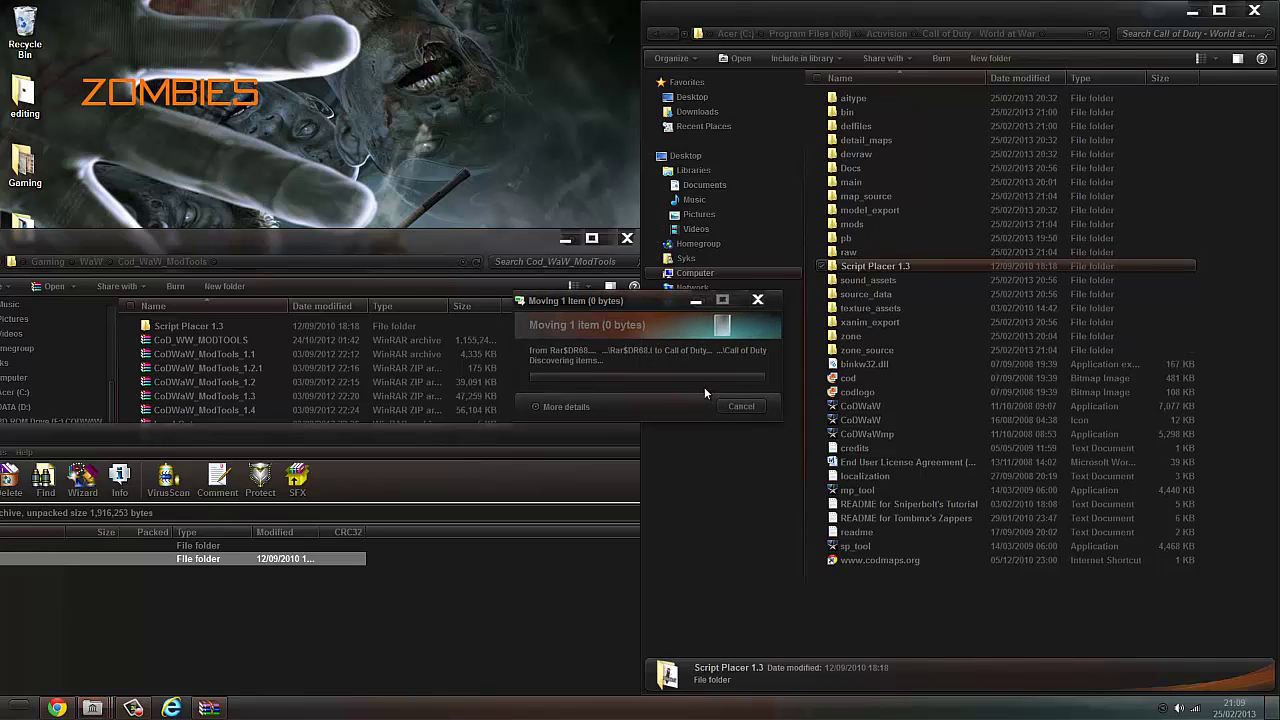
pyautogui.click(621, 430)
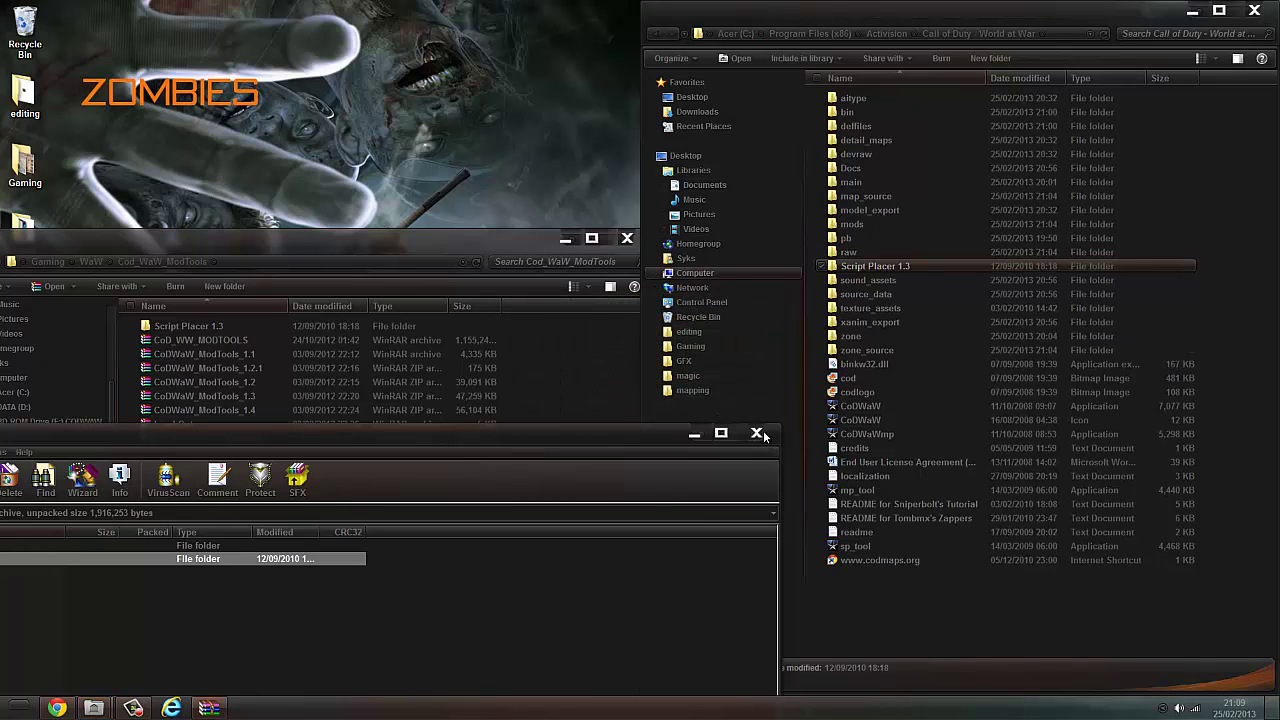
pyautogui.click(757, 433)
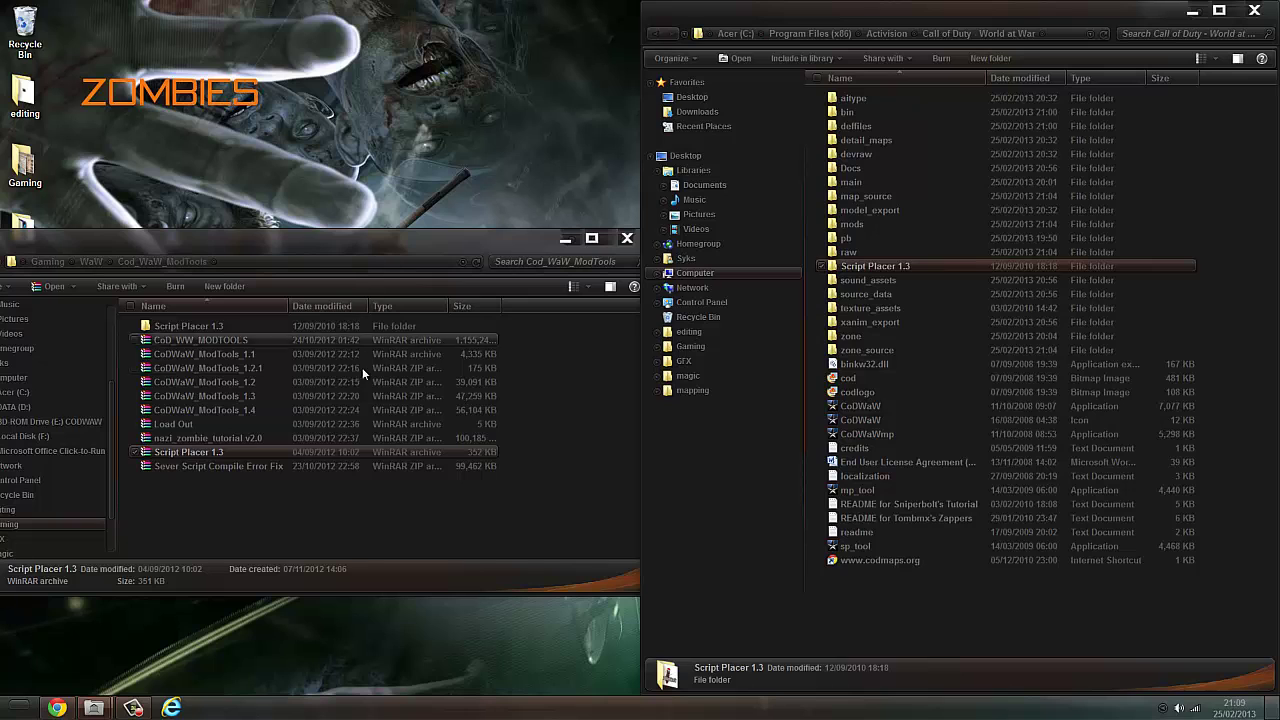
# Step: Close the mod tools window, verify the Script Placer 1.3 contents, then go up to Activision
pyautogui.click(217, 466)
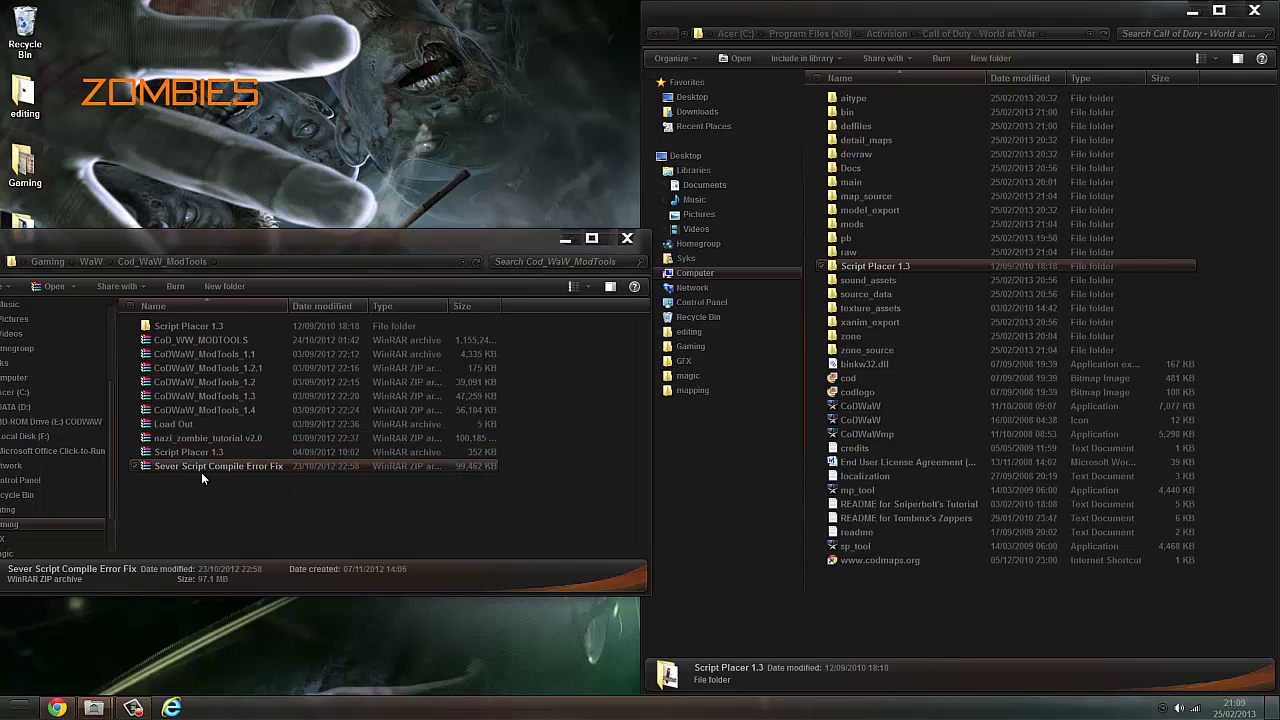
pyautogui.click(626, 240)
pyautogui.doubleClick(904, 267)
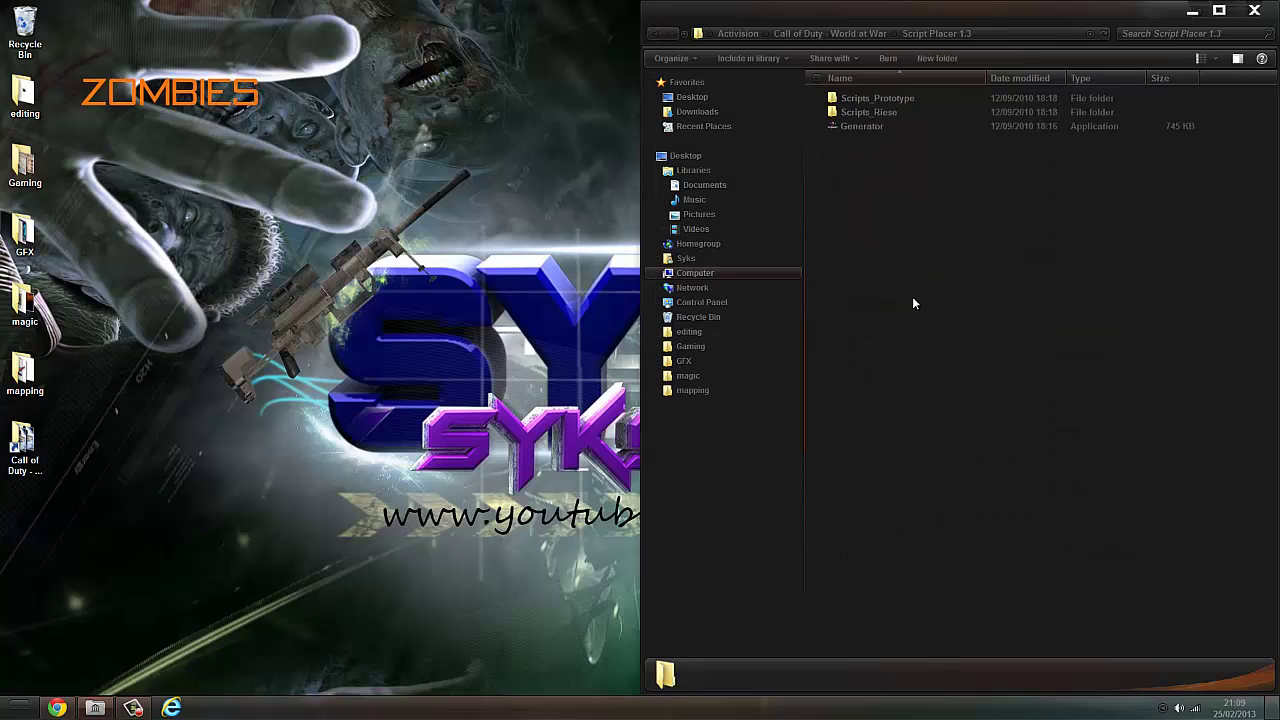
pyautogui.click(850, 33)
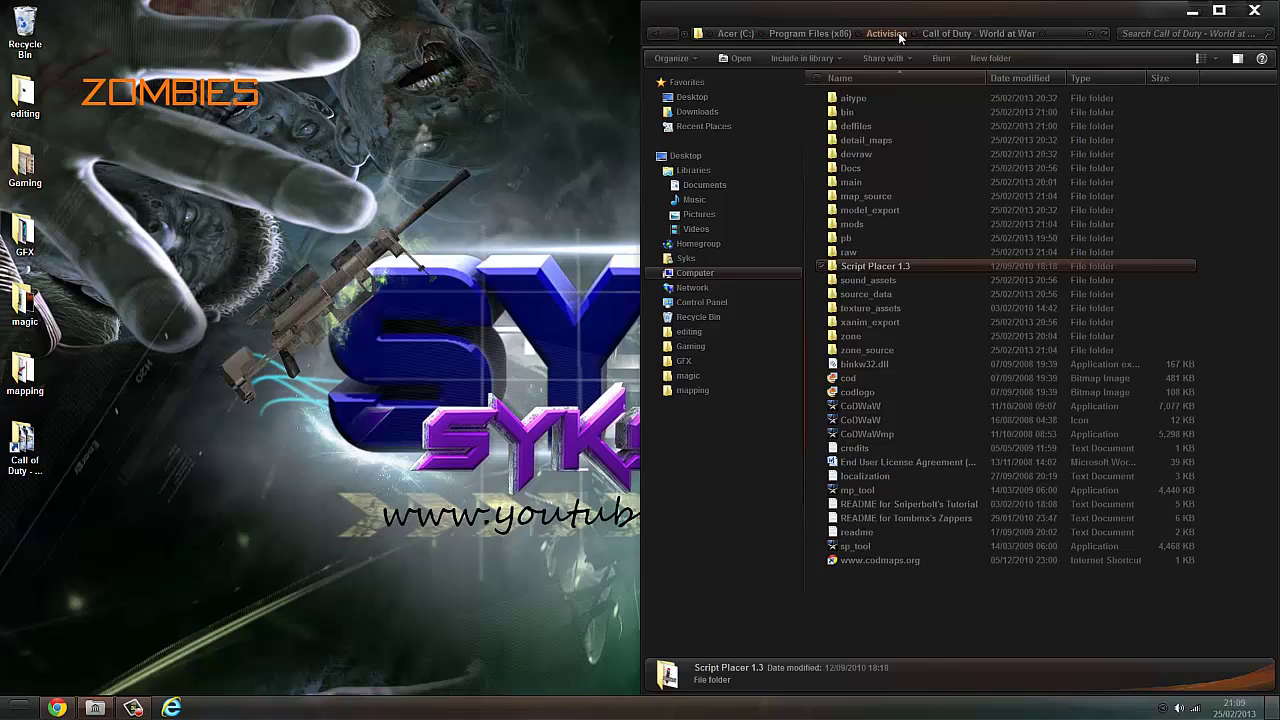
pyautogui.click(899, 35)
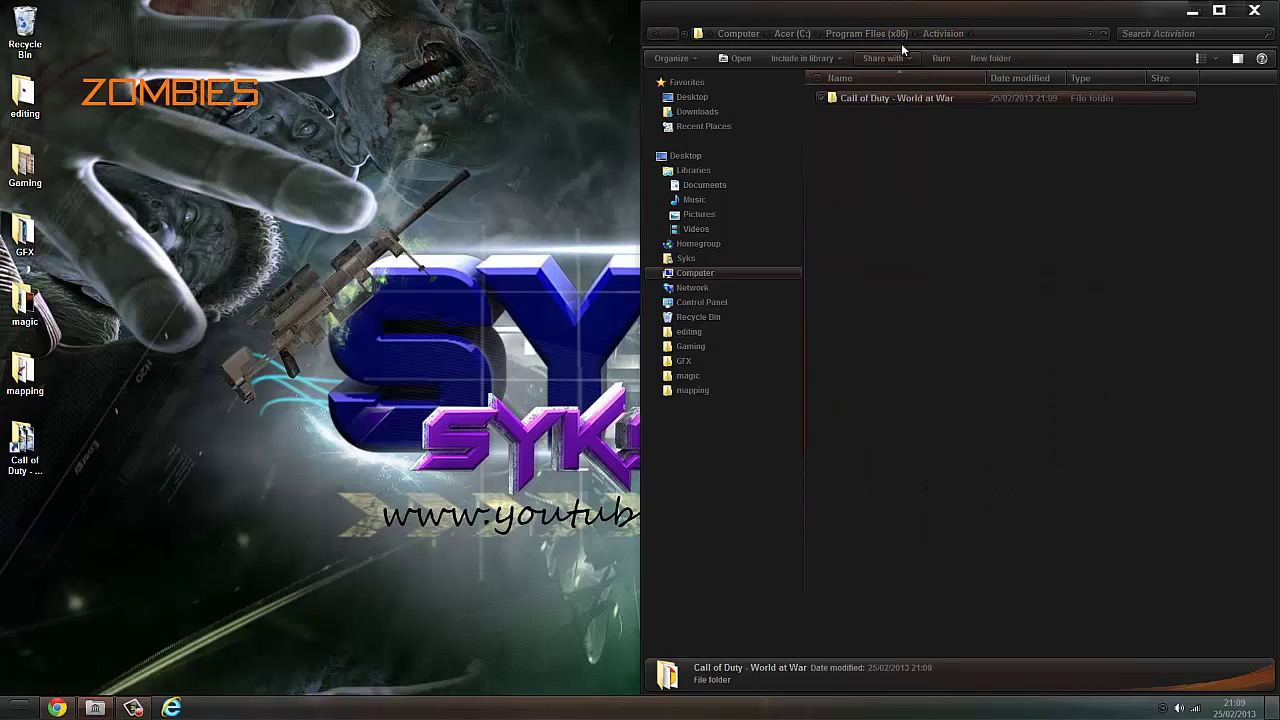
# Step: Clear Read-only on the Call of Duty - World at War folder, its subfolders and files
pyautogui.click(914, 99)
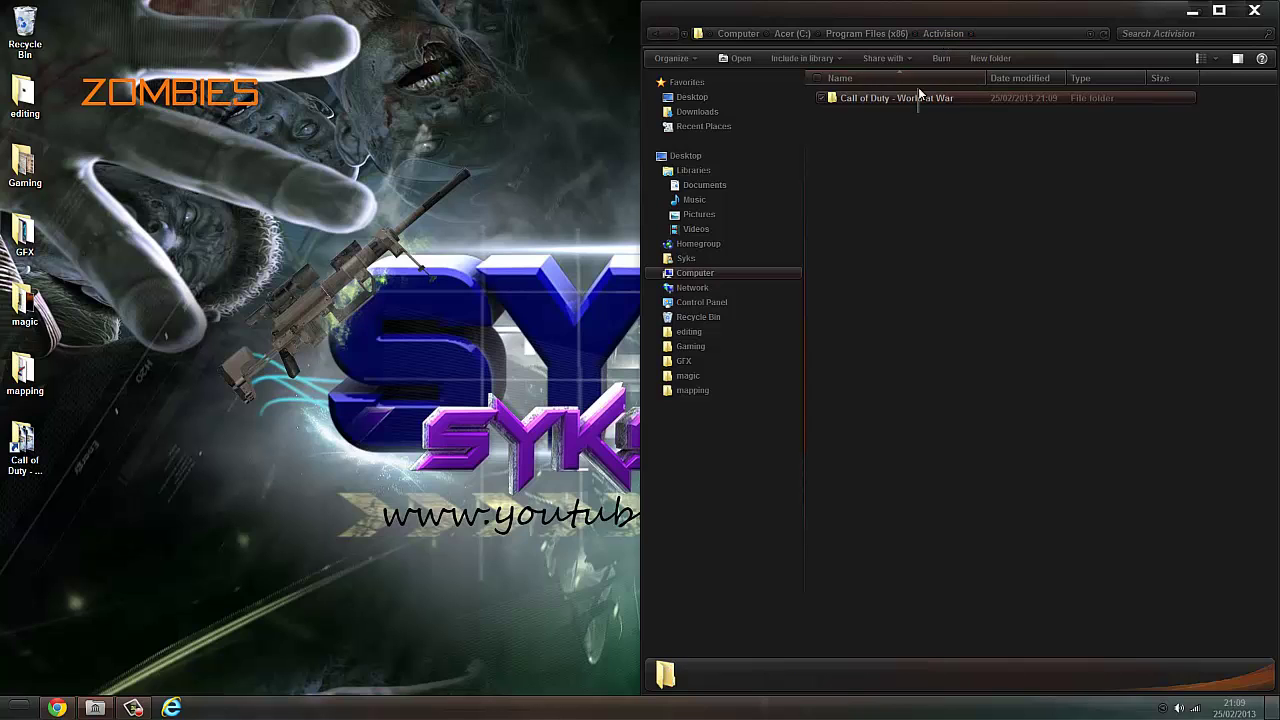
pyautogui.rightClick(909, 98)
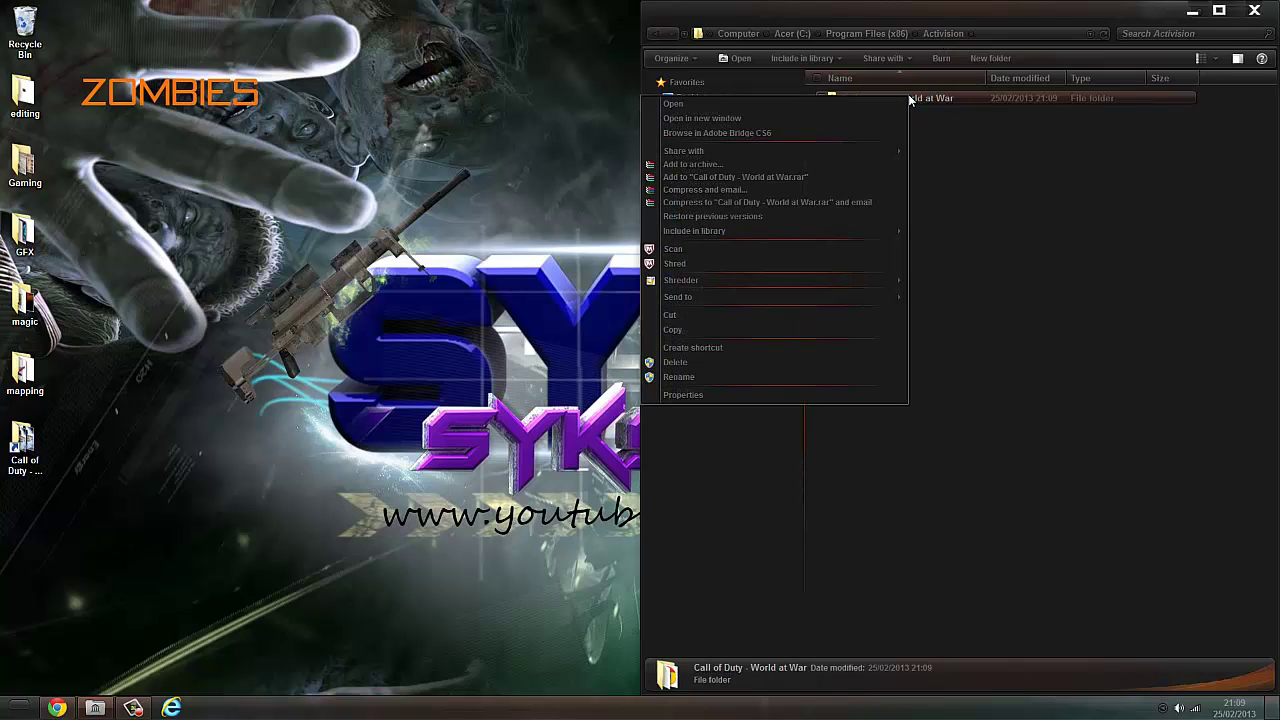
pyautogui.click(700, 394)
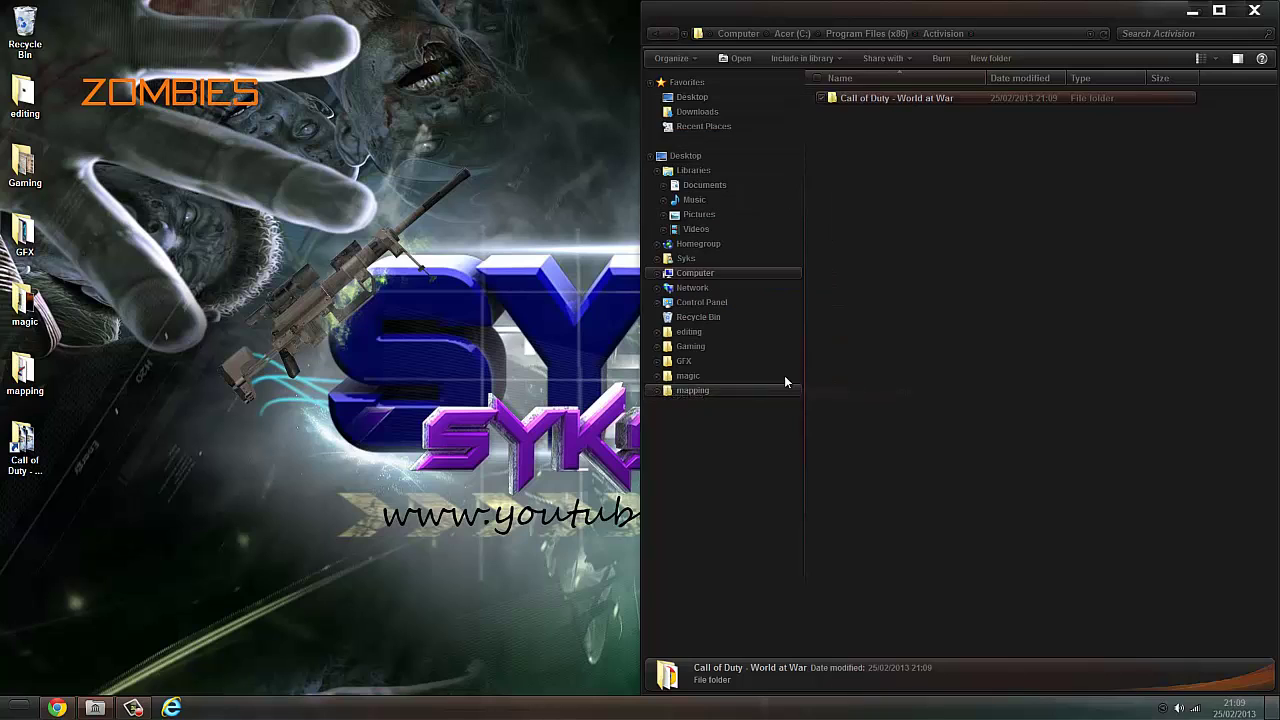
pyautogui.click(1006, 320)
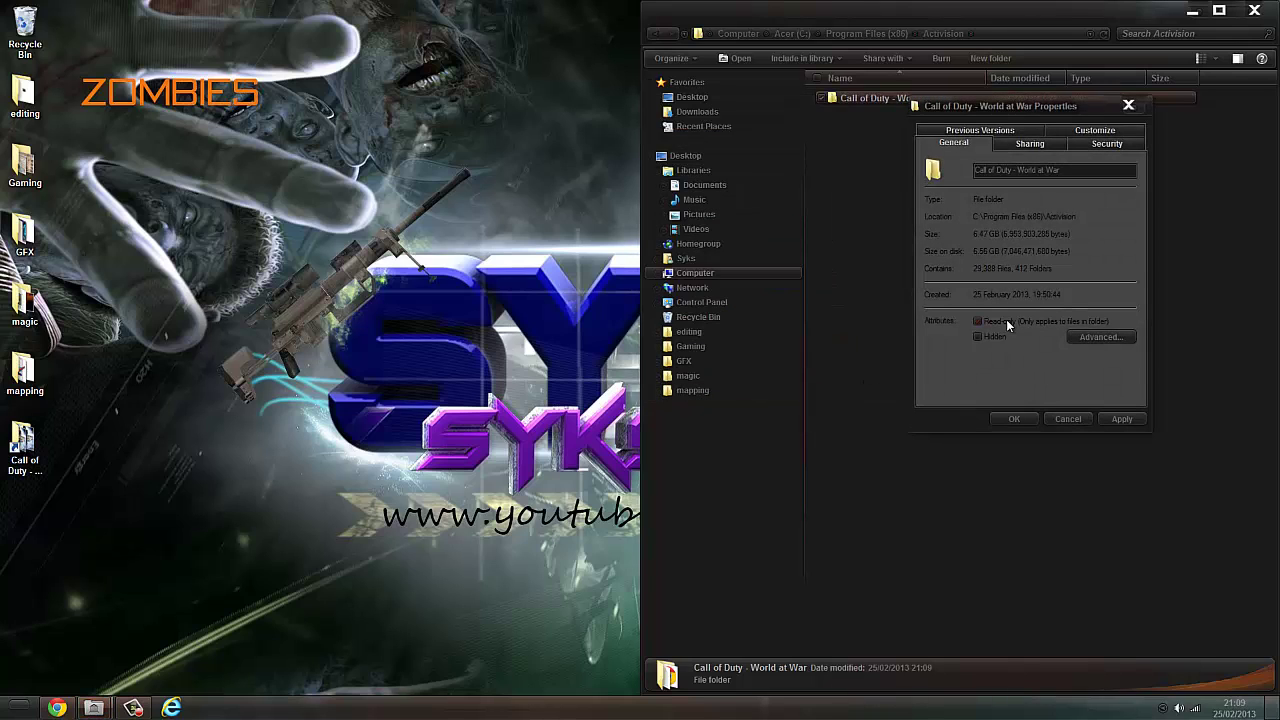
pyautogui.click(1120, 419)
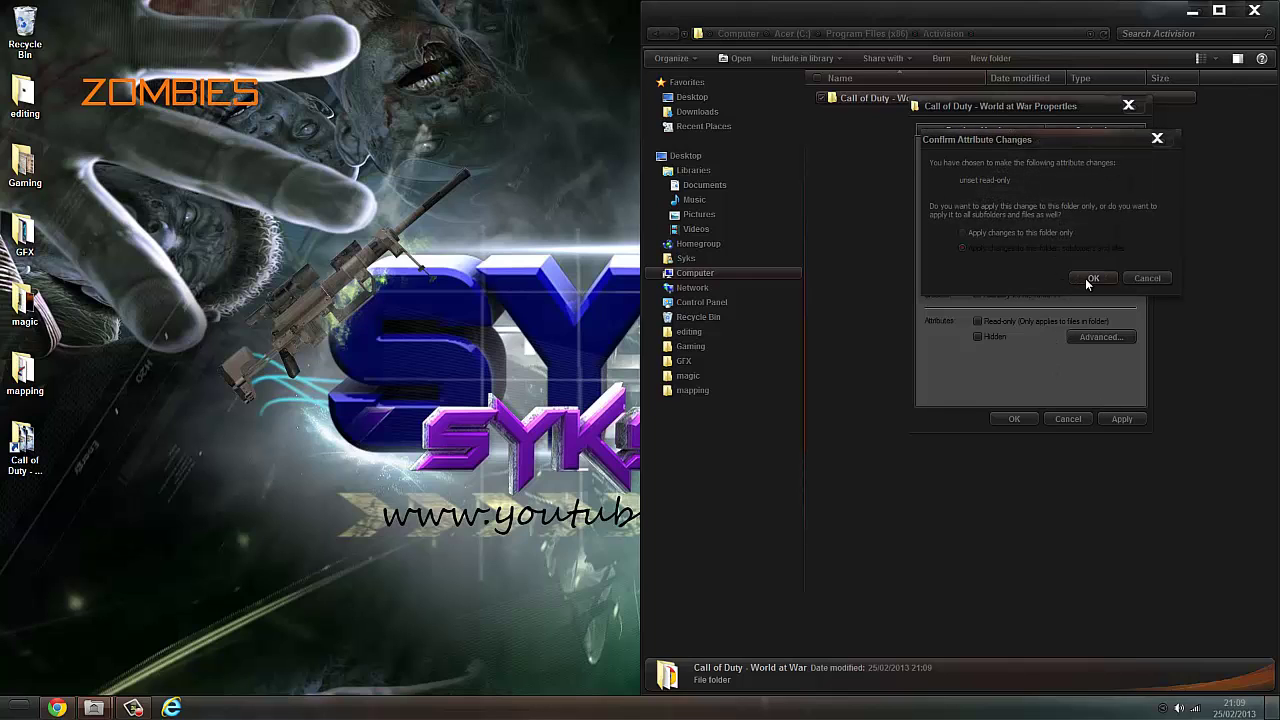
pyautogui.click(1086, 279)
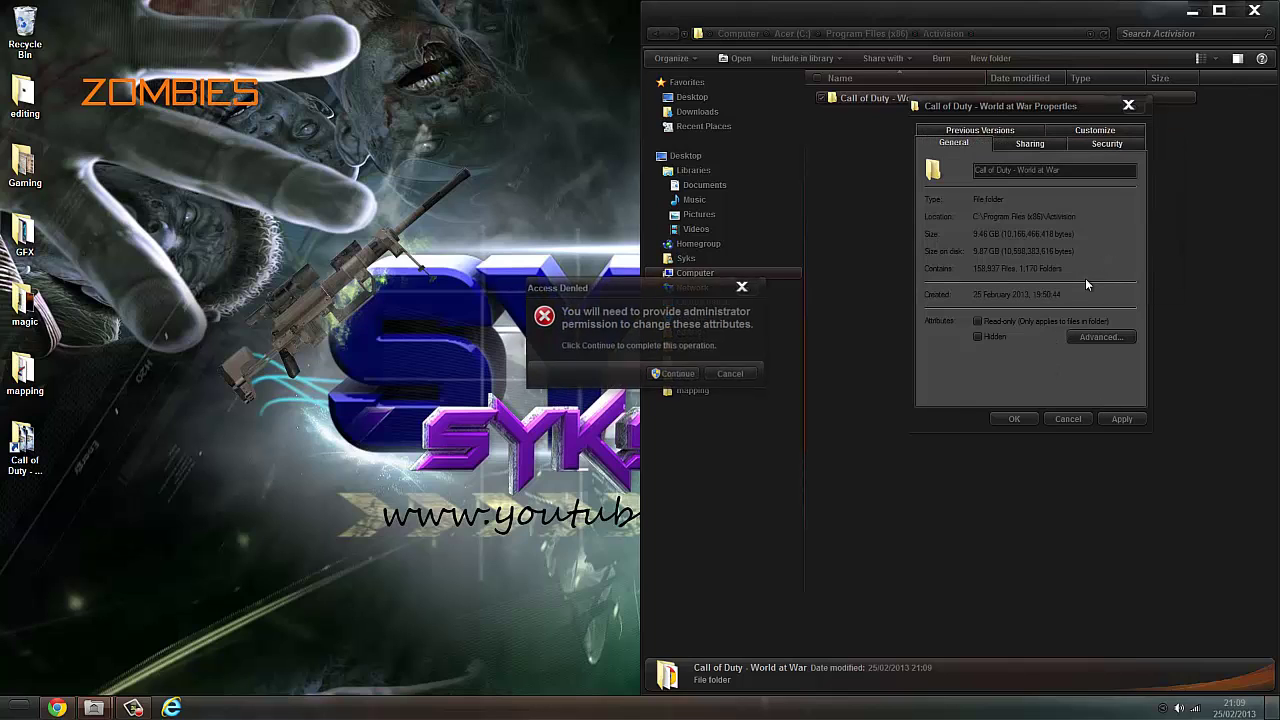
pyautogui.click(689, 379)
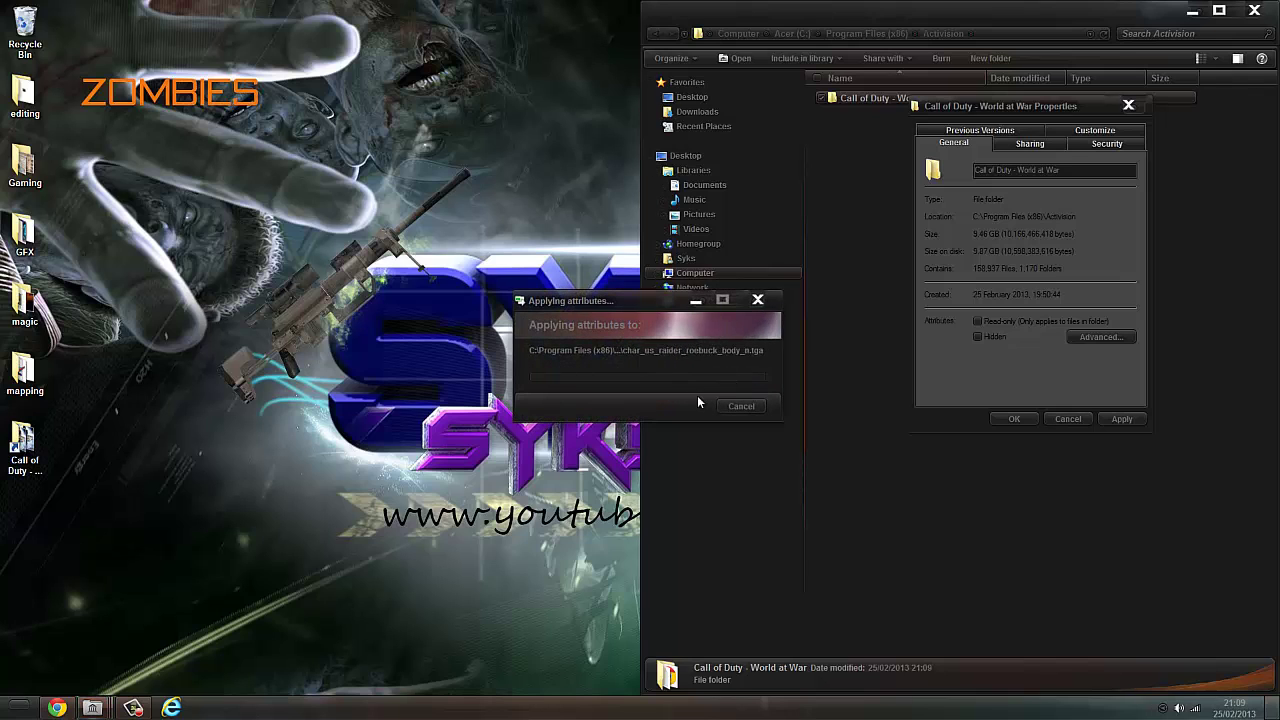